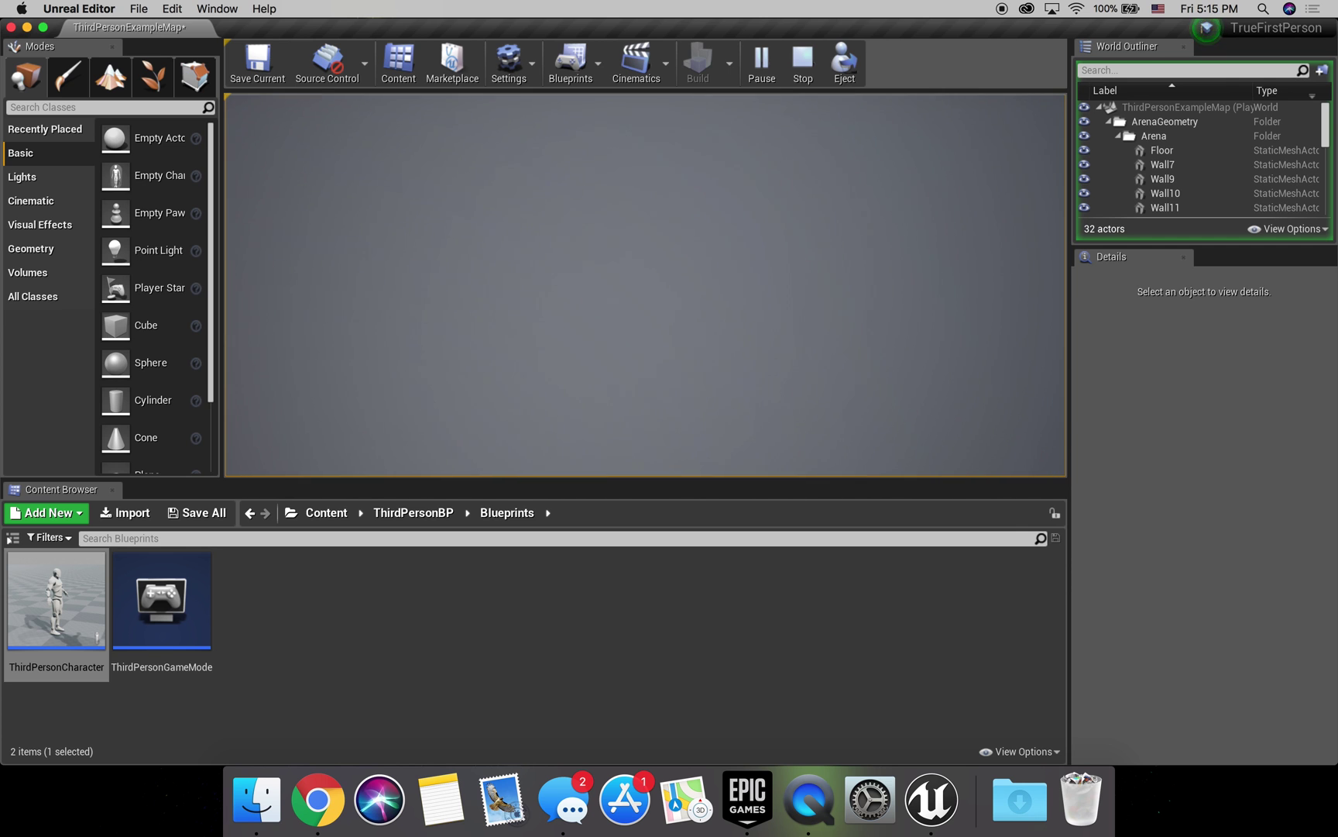
Playtest the first-person character by walking and looking around the level.
key(w)
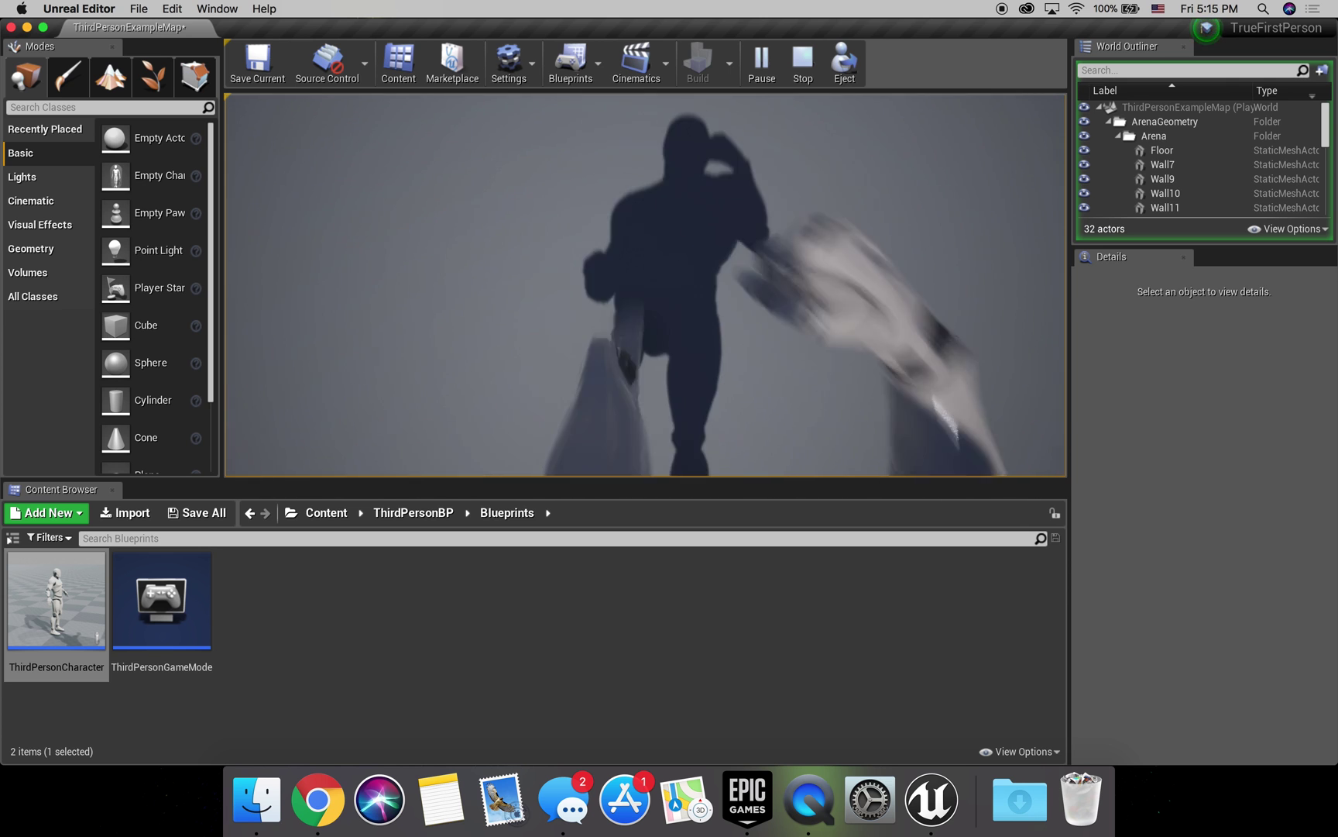
key(w)
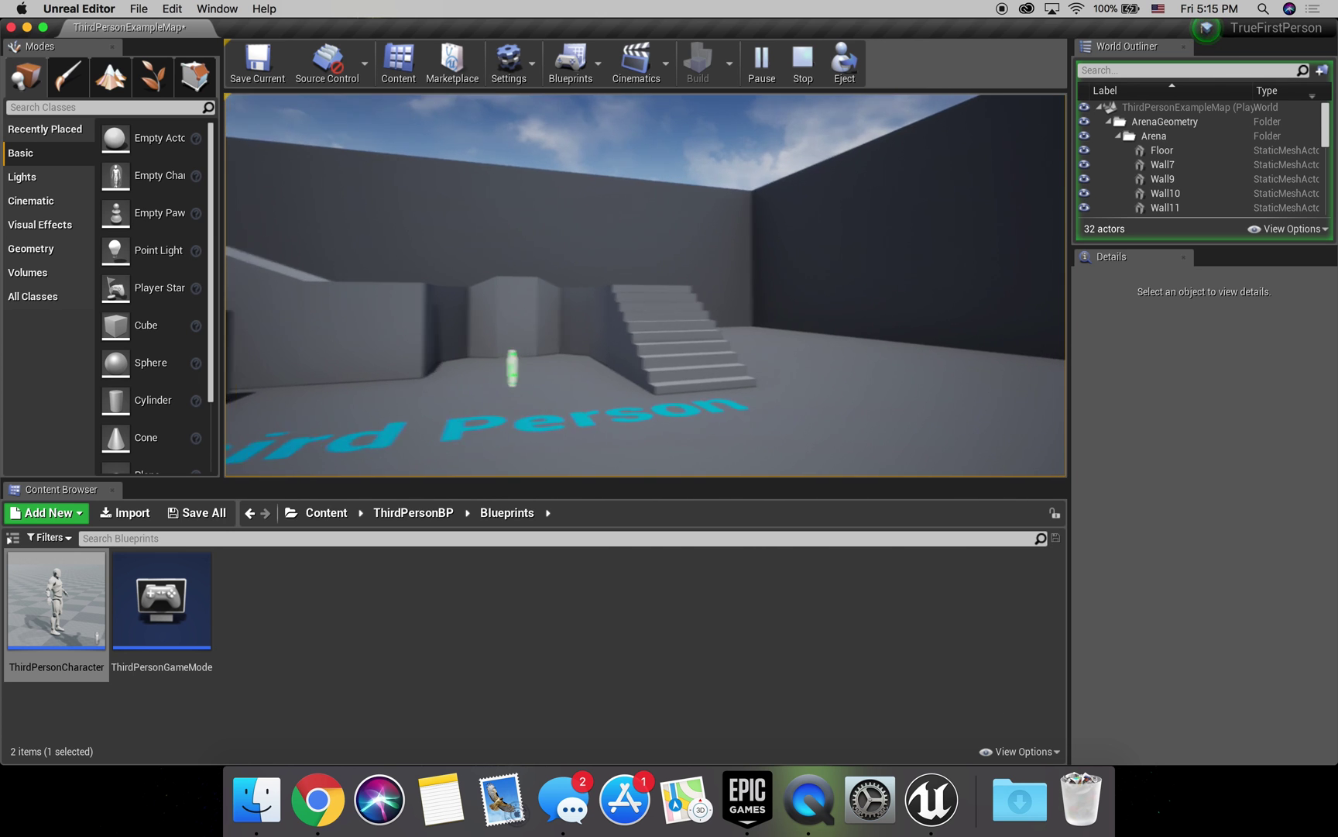
key(d)
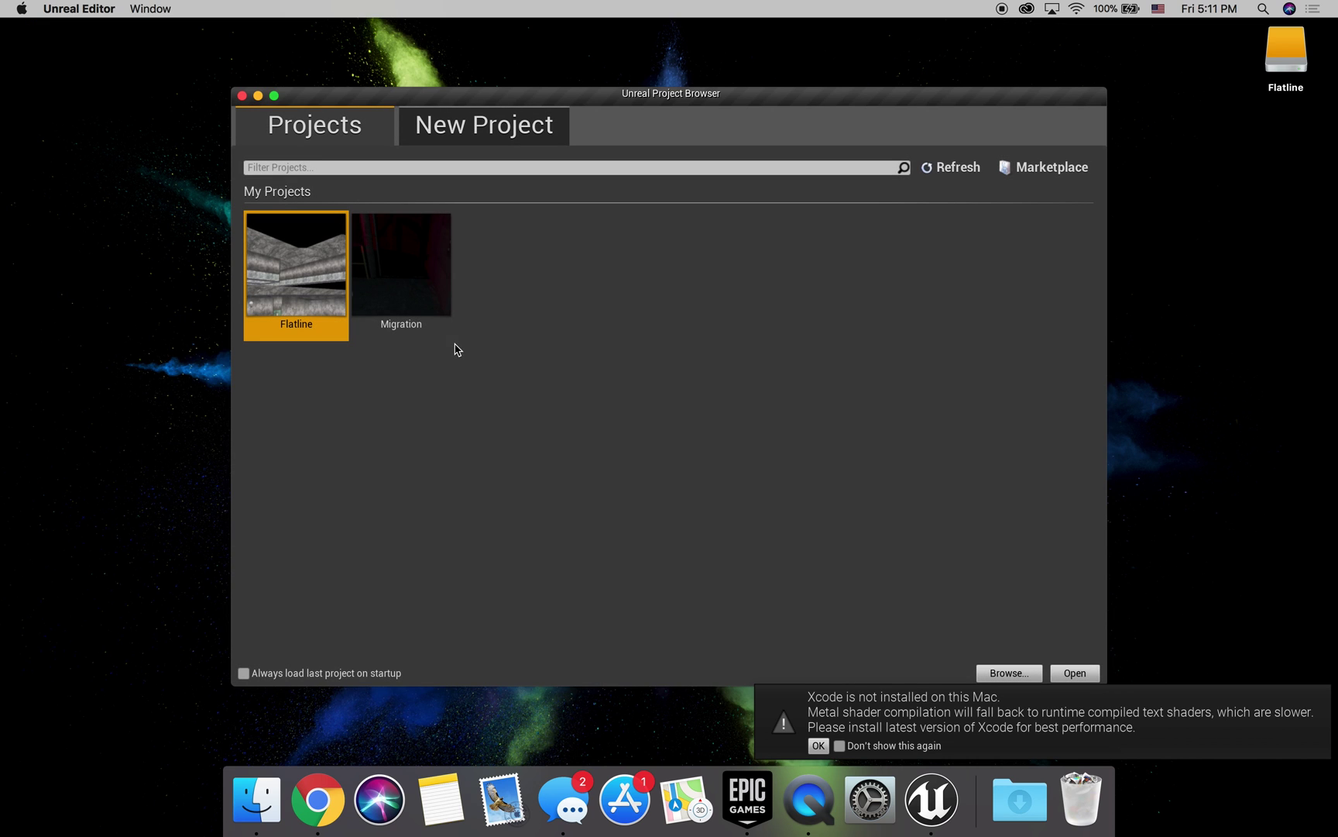
Create a new Blueprint project from the Third Person template, named TrueFirstPerson, and dismiss the Xcode notices.
click(508, 125)
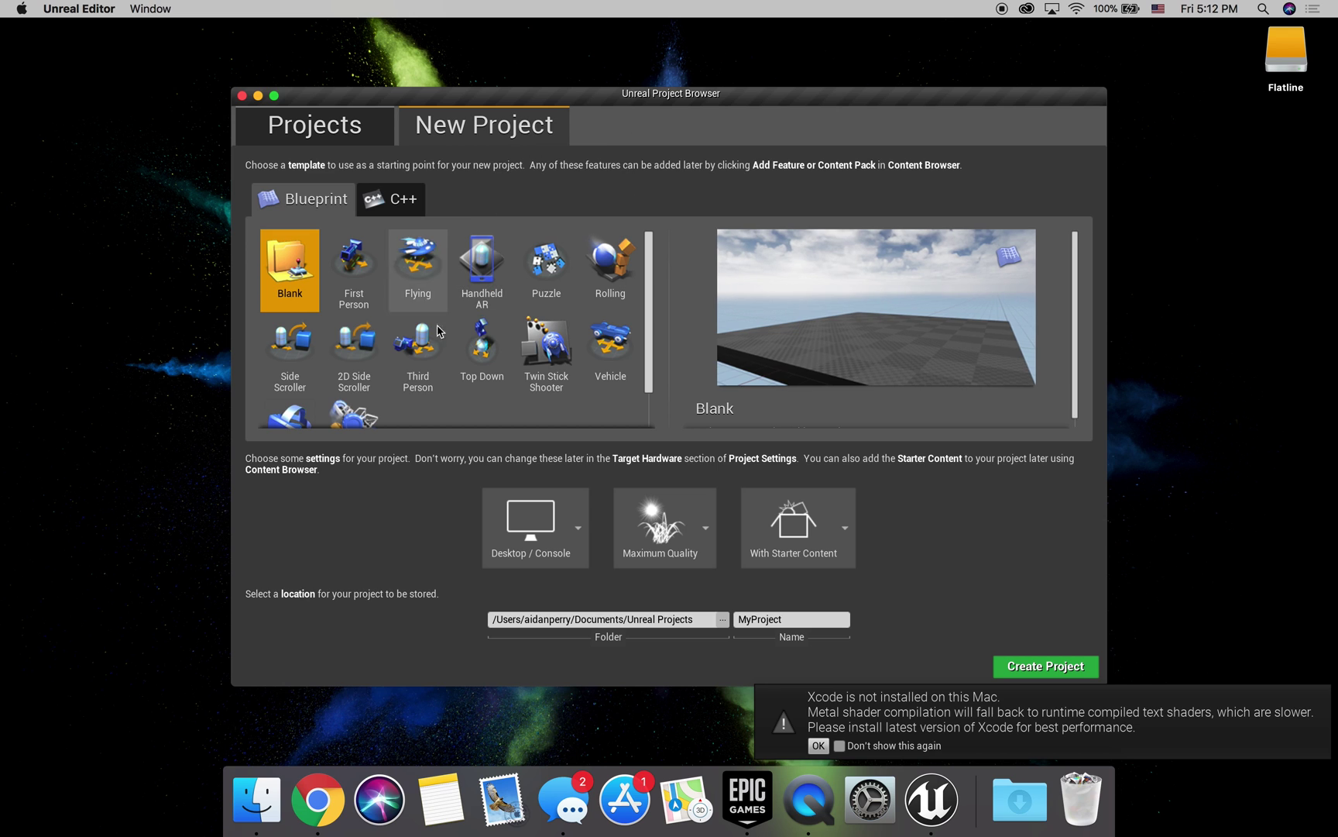
click(419, 348)
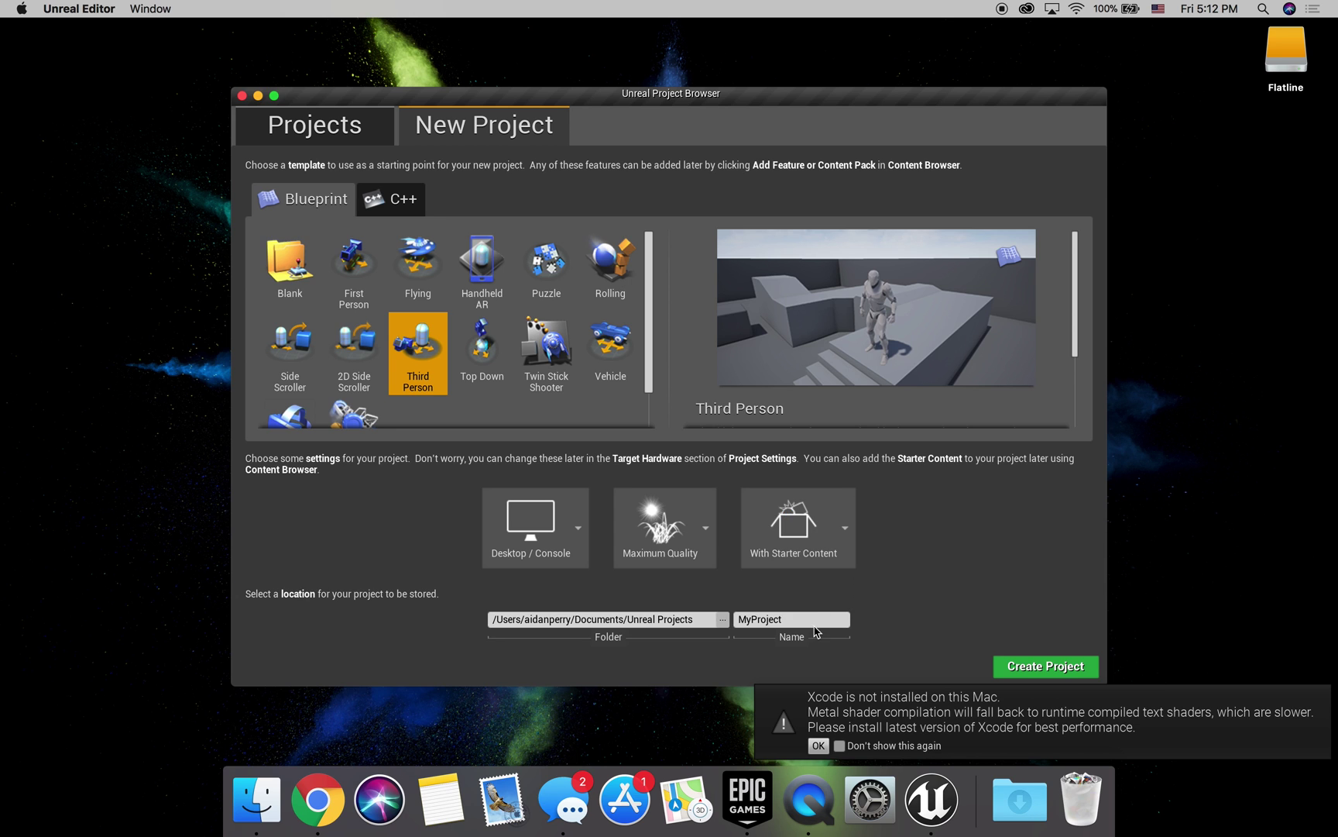
click(818, 745)
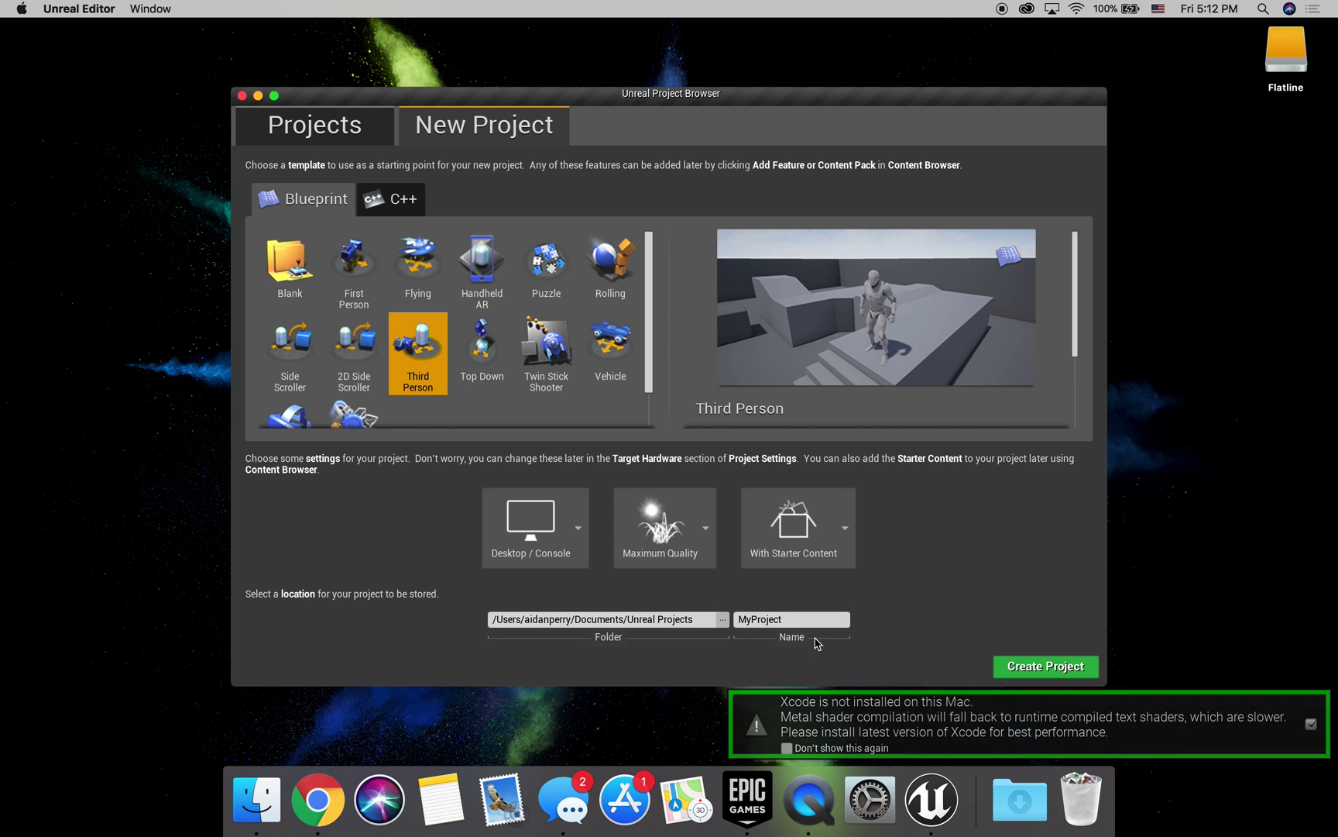
text(TrueFirstPerson)
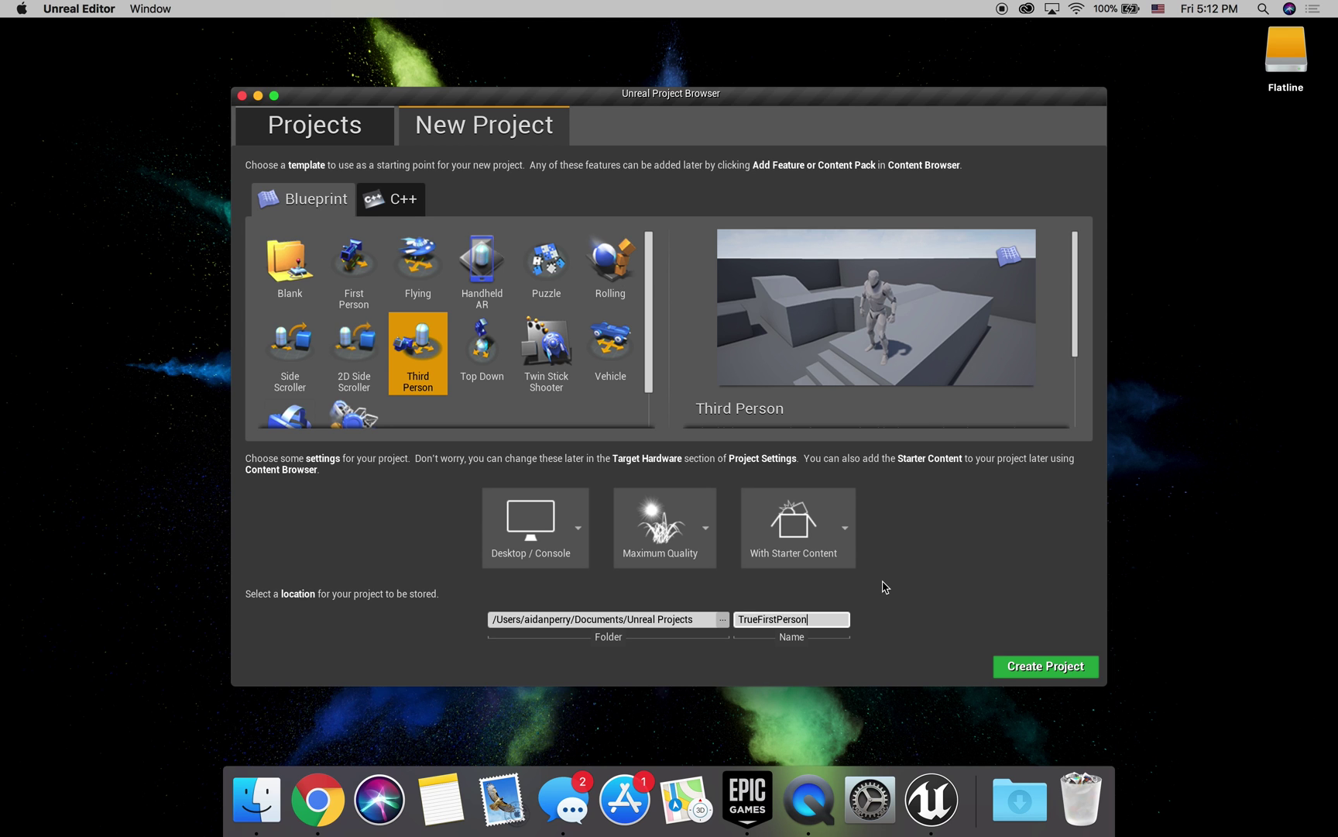
click(1043, 667)
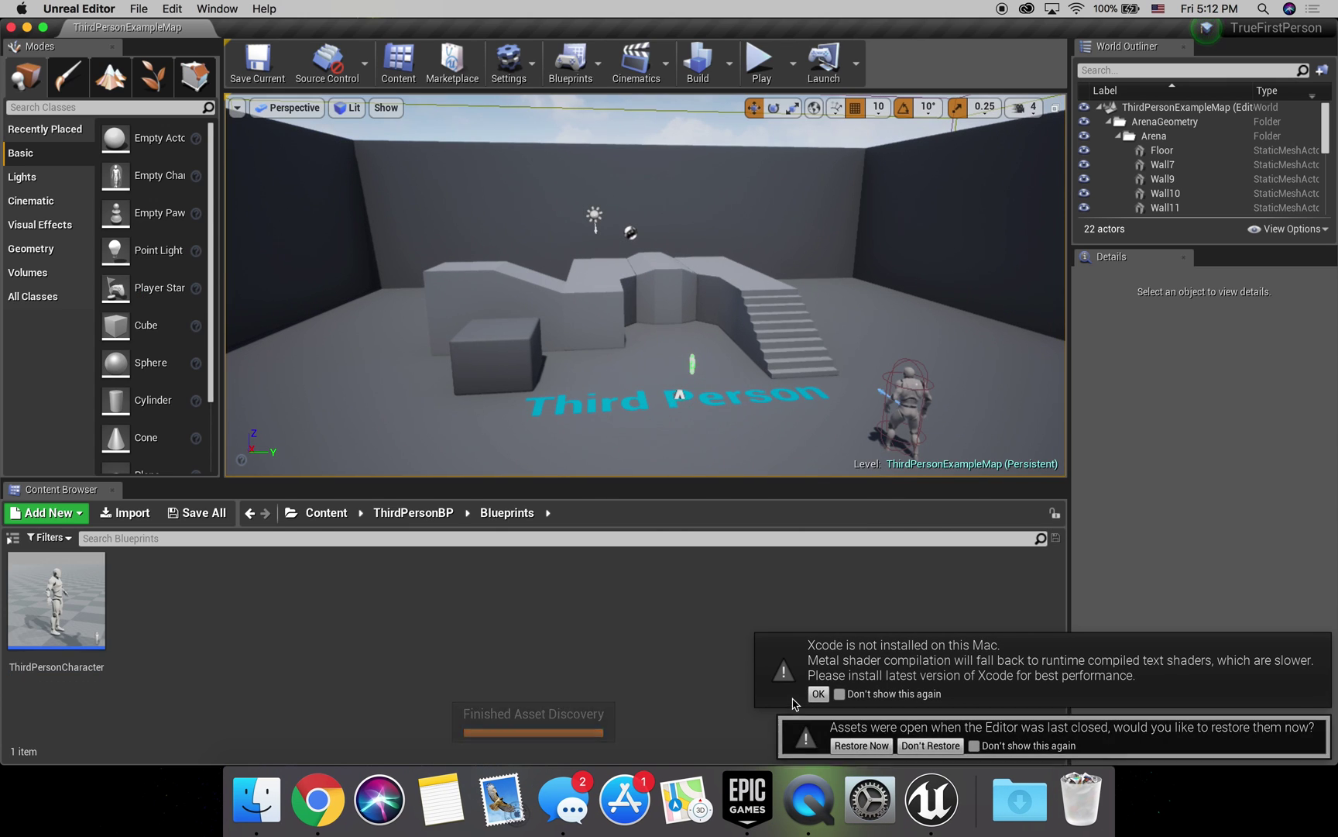
click(821, 690)
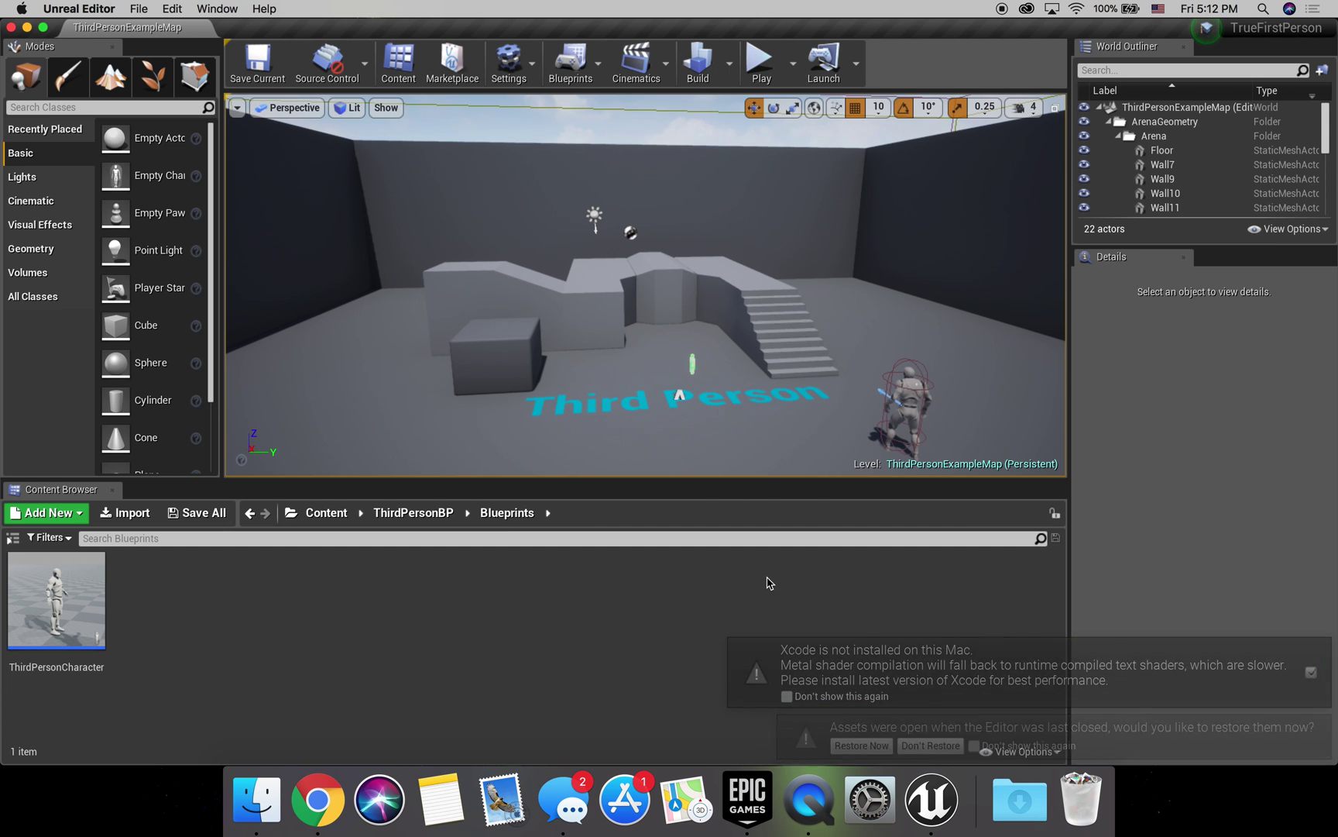
Playtest the template level by running and jumping with the default third-person character, and end the session.
click(767, 68)
key(w)
key(w)
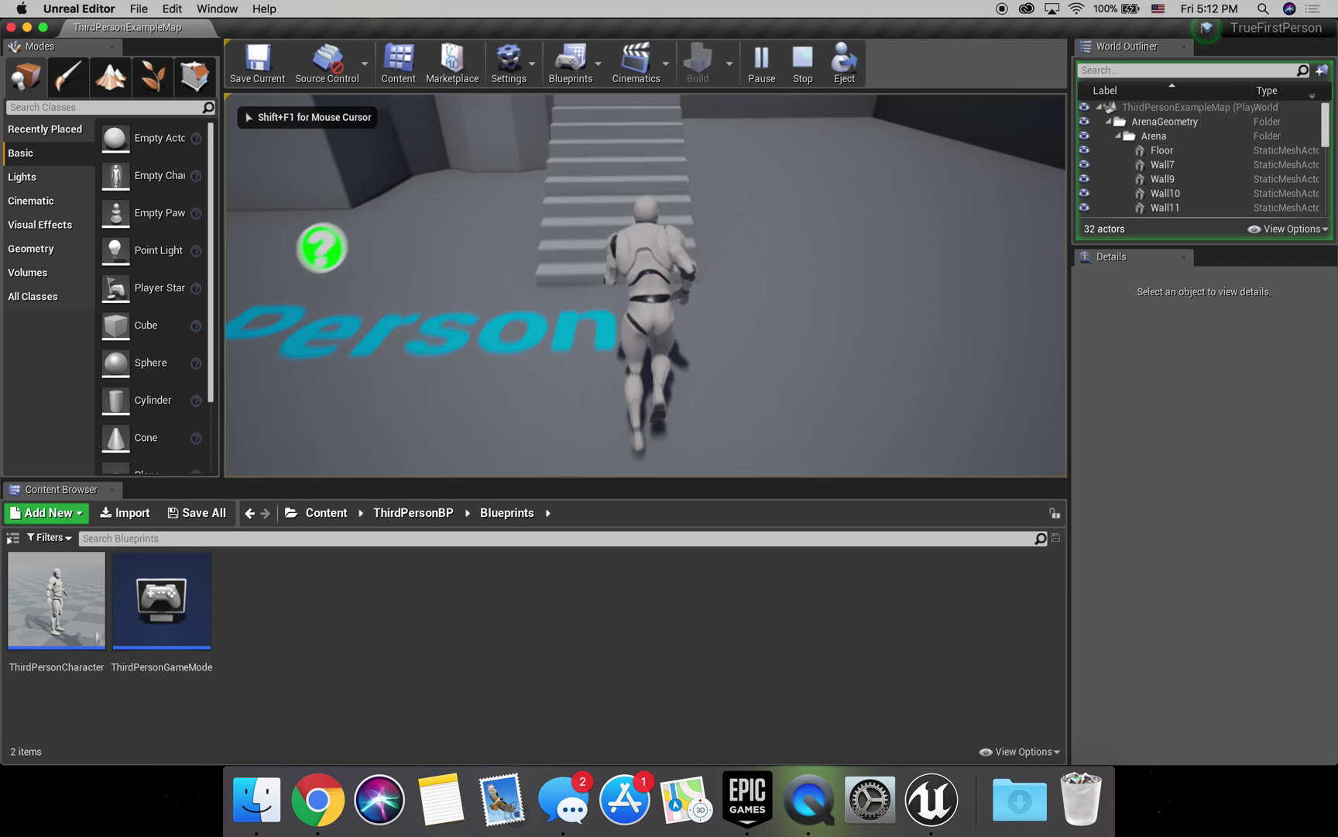
key(w)
key(space)
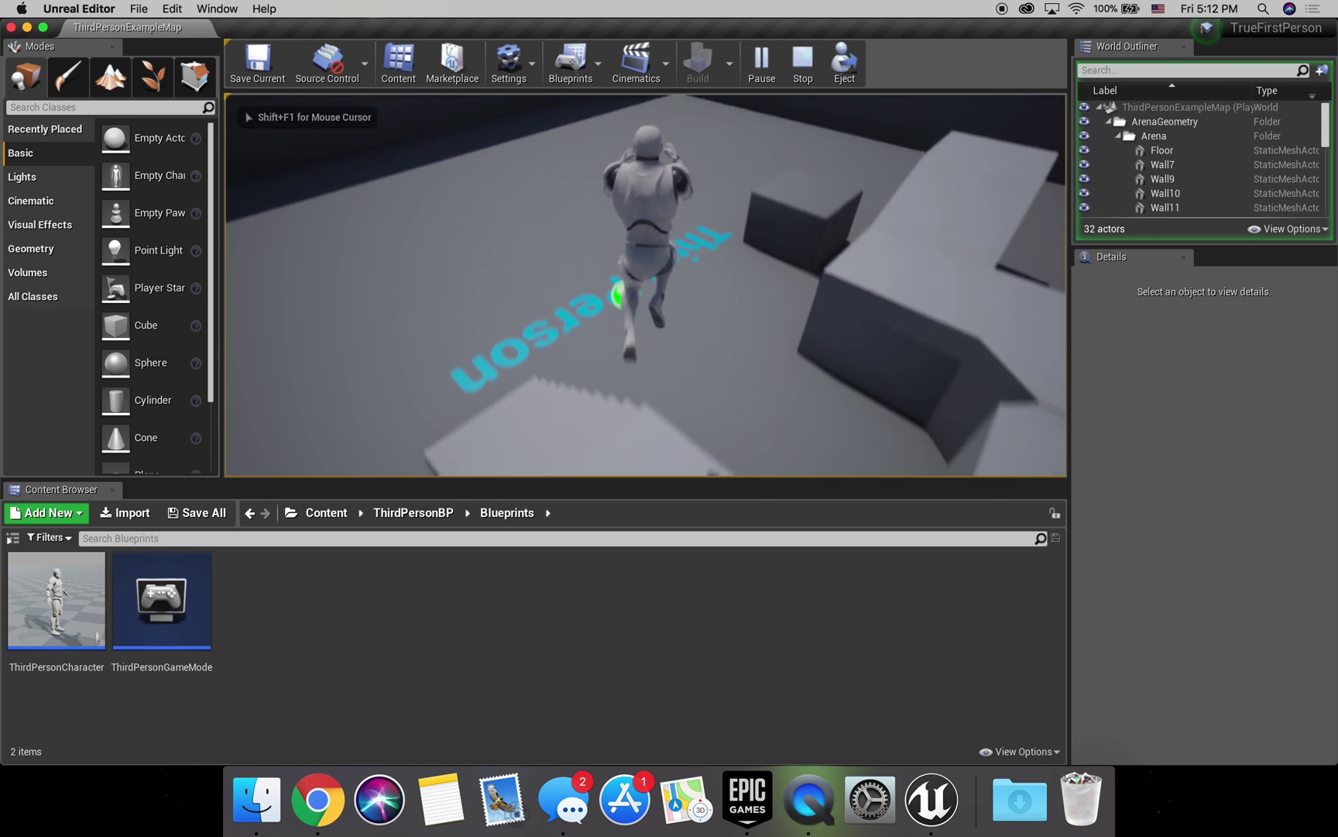
key(w)
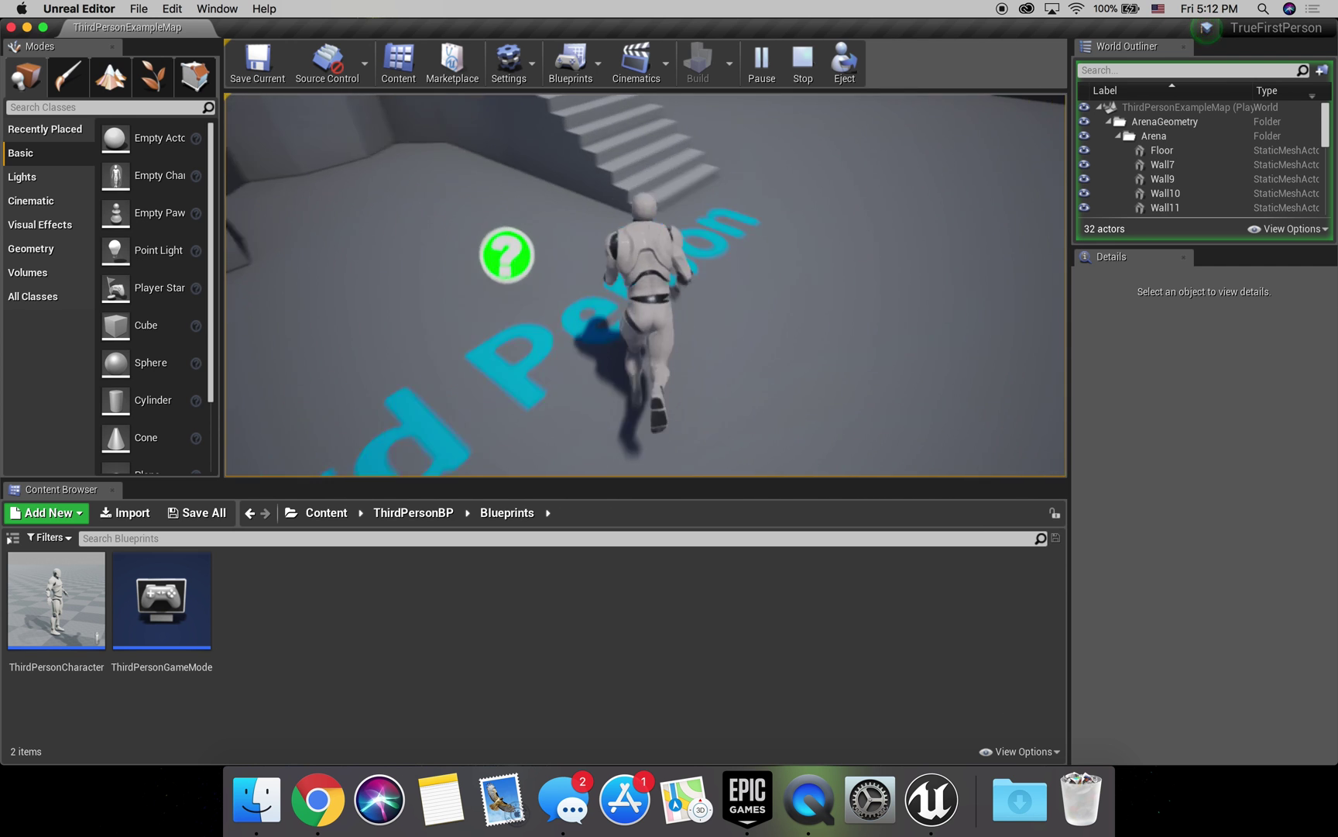
key(w)
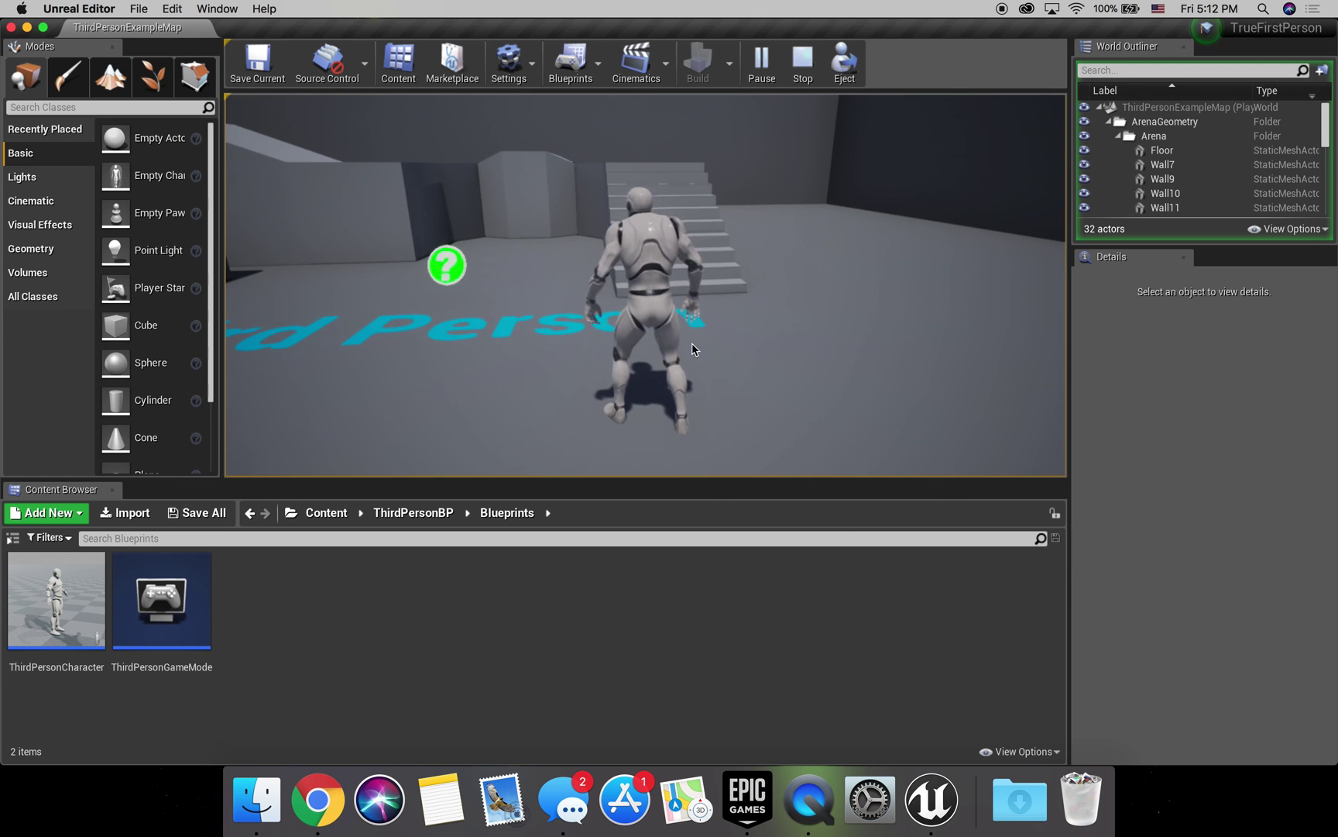
key(Escape)
Open the ThirdPersonCharacter blueprint from the ThirdPersonBP/Blueprints content folder.
scroll(646, 319, right, 3)
scroll(647, 319, down, 3)
right_drag(647, 318, 735, 251)
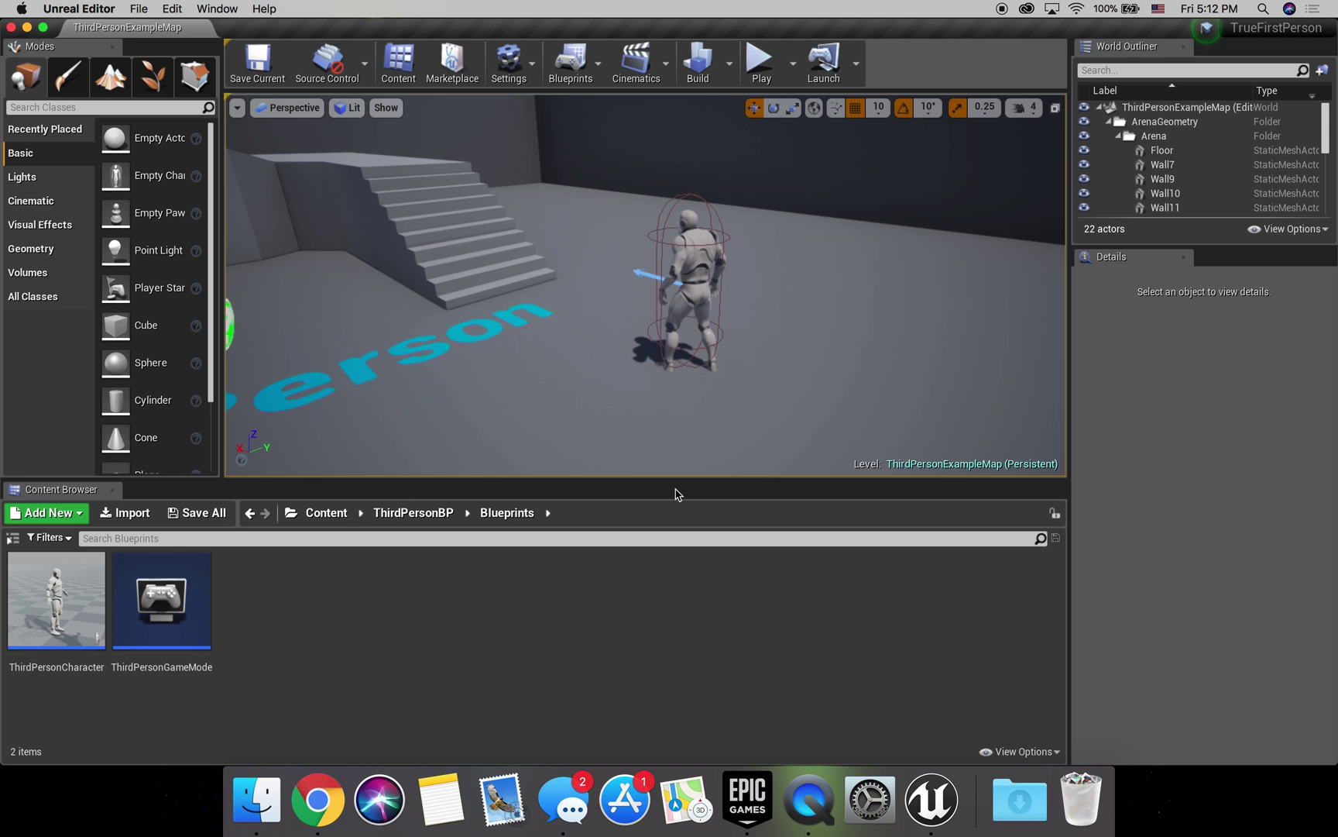
click(329, 517)
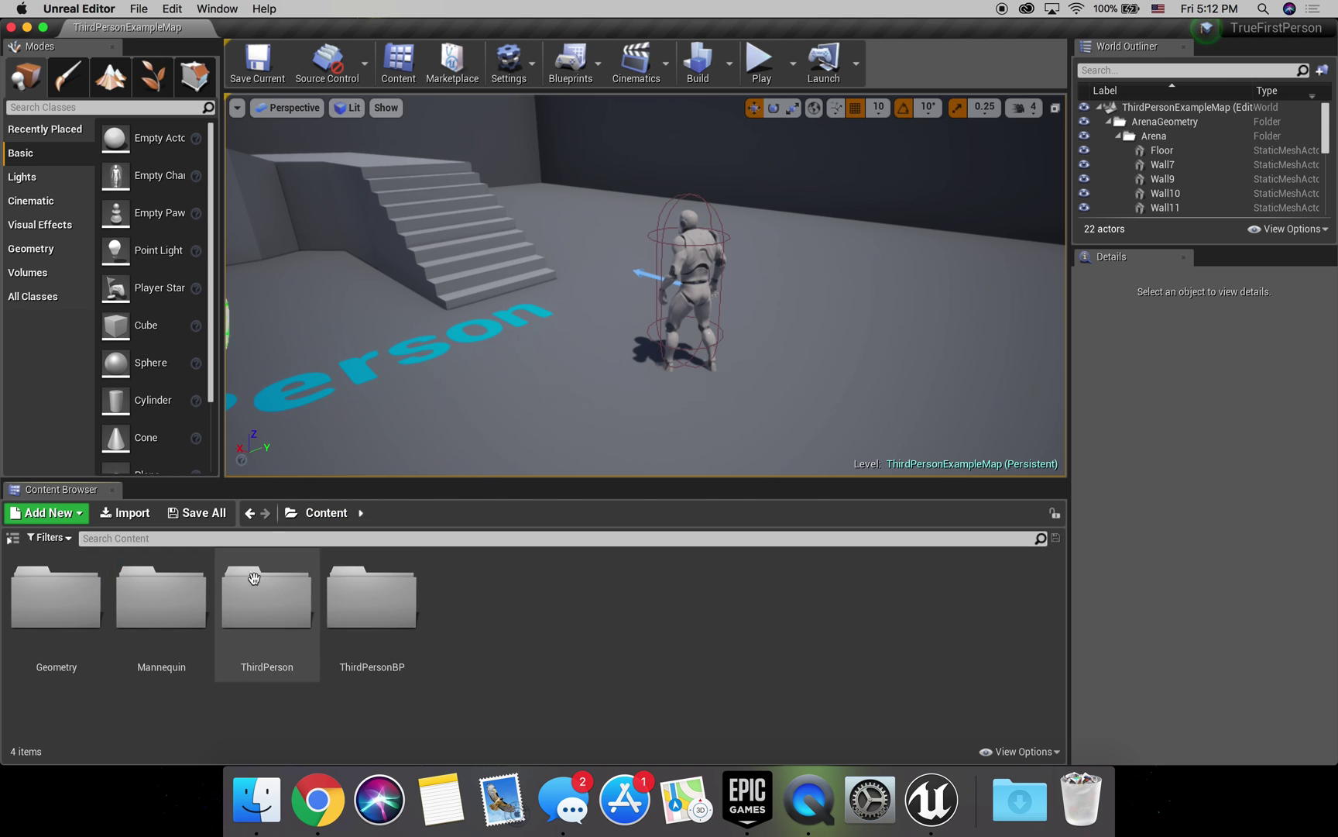
double_click(406, 626)
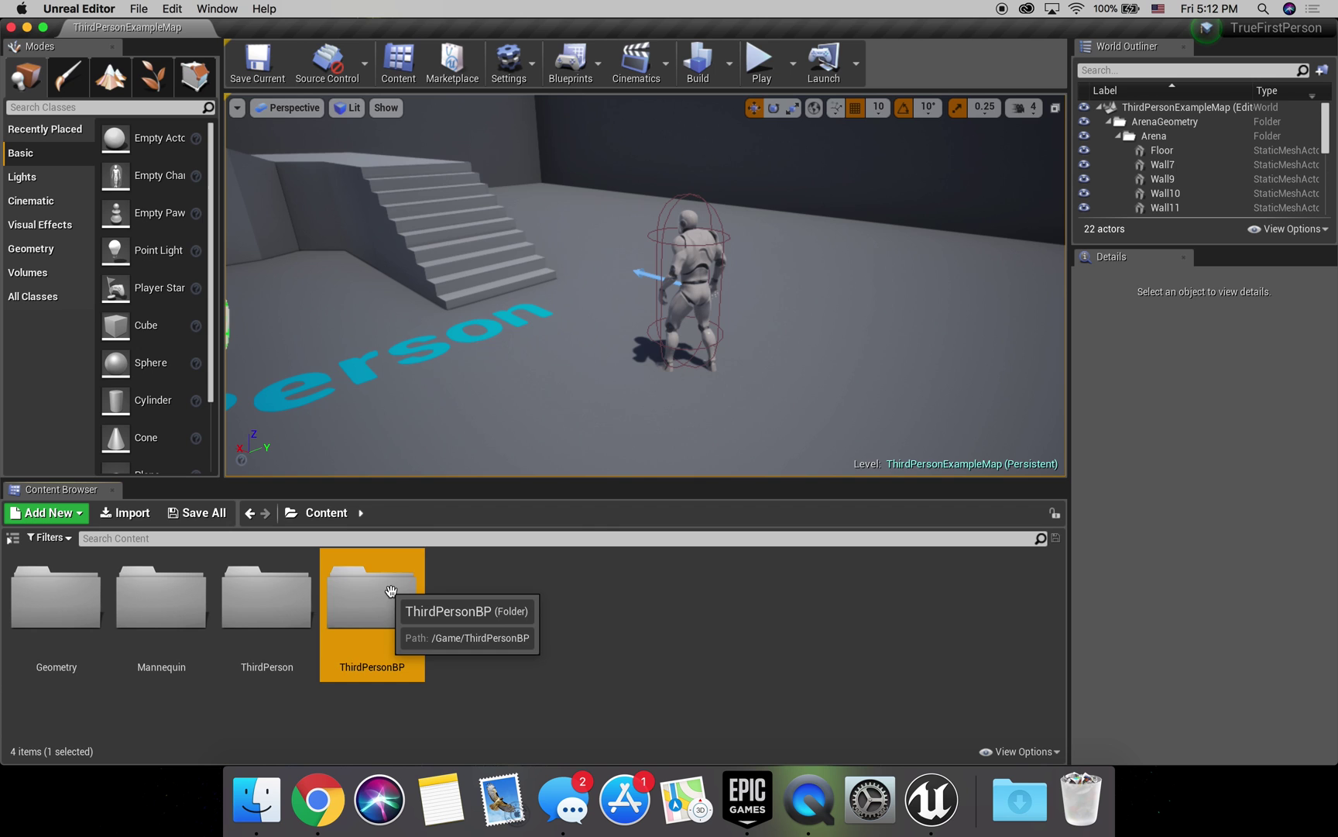
double_click(54, 575)
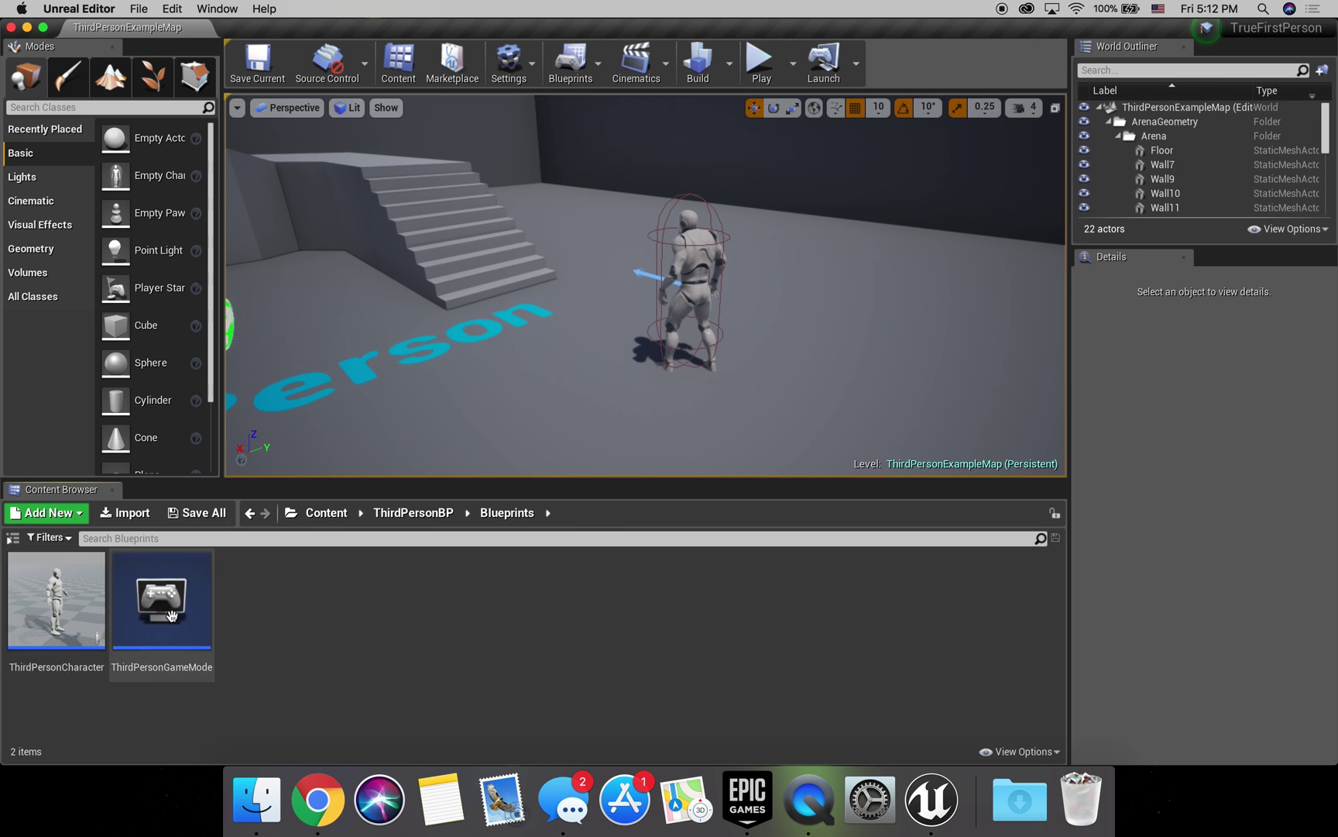
click(52, 594)
double_click(52, 594)
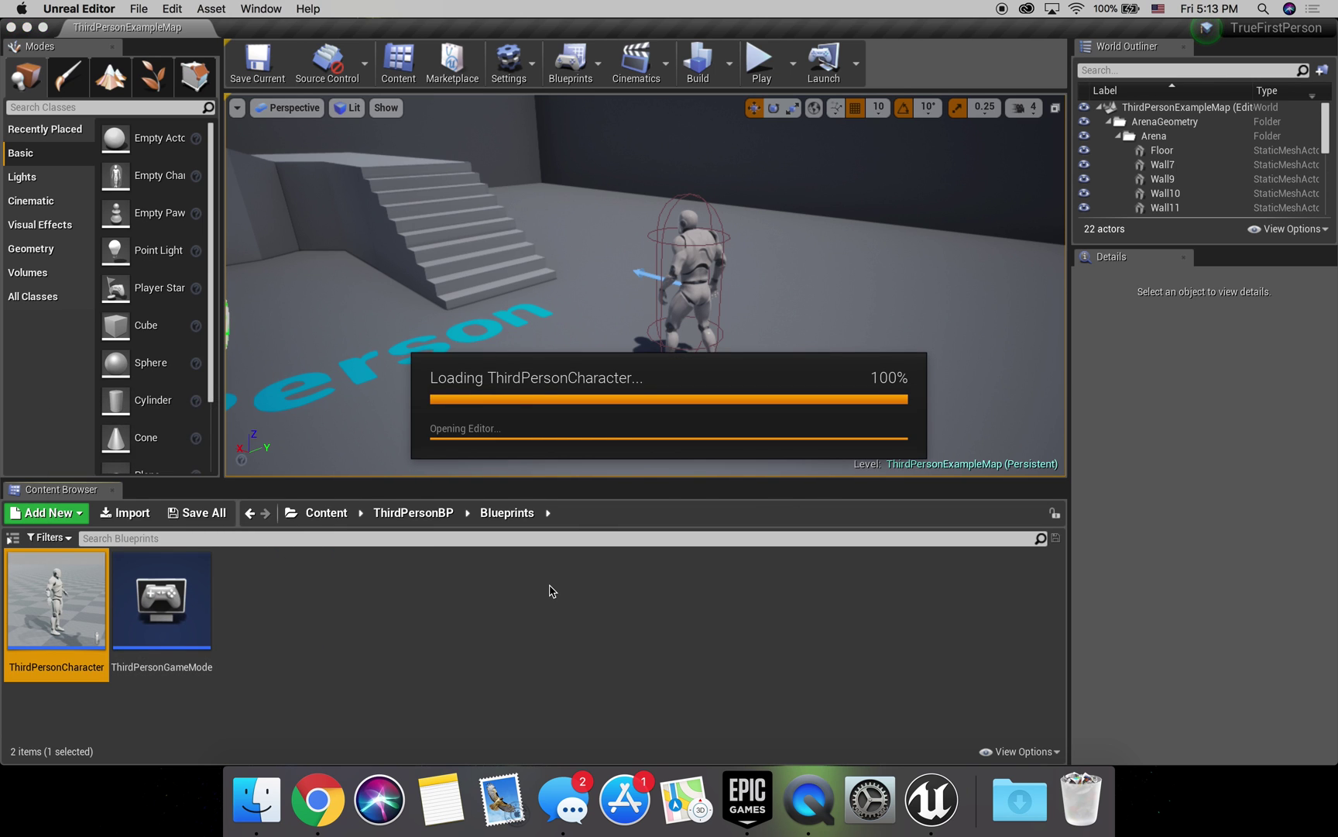
Delete the Touch input, Gamepad input and VR reset node groups from the Event Graph, and compile the blueprint.
scroll(597, 401, down, 6)
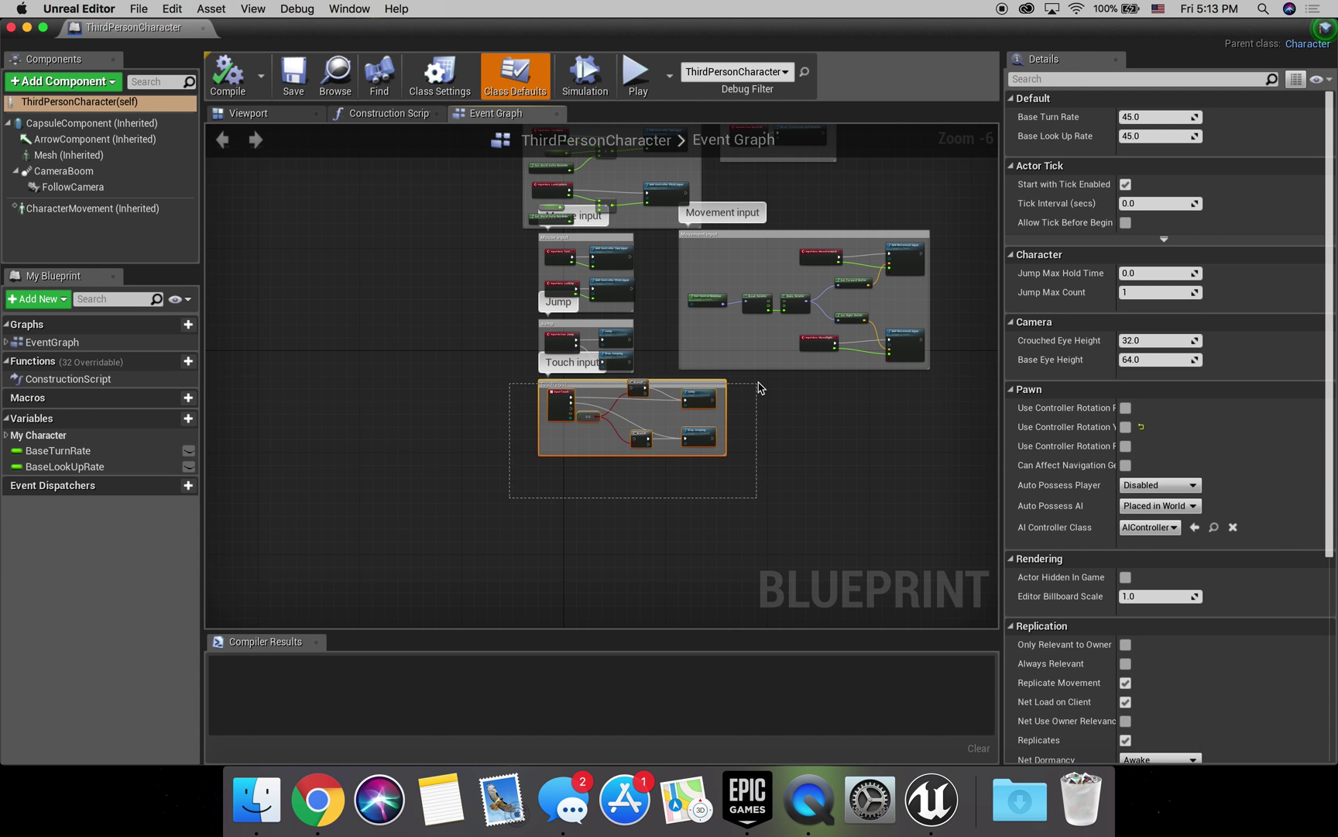
drag(759, 387, 759, 388)
key(Delete)
scroll(759, 388, up, 3)
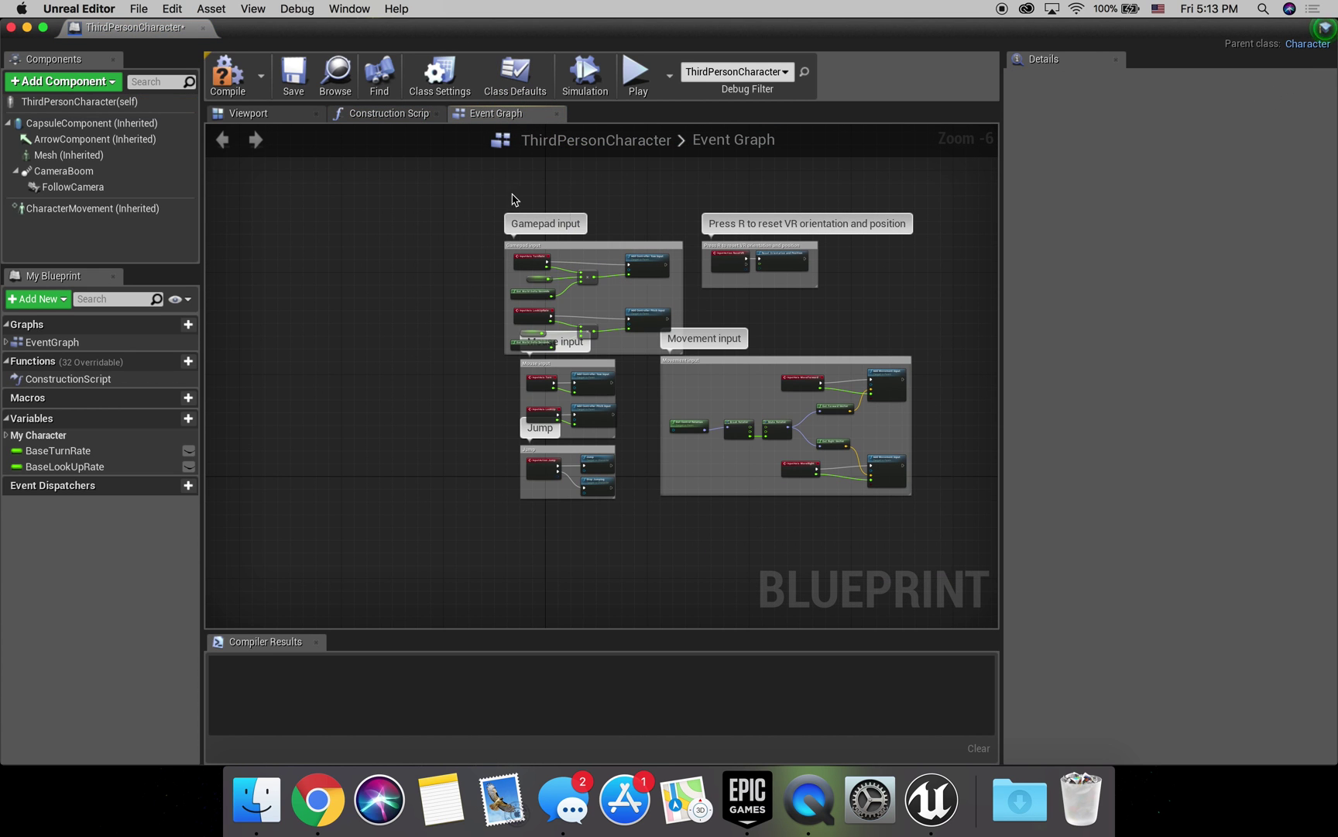
drag(481, 175, 819, 339)
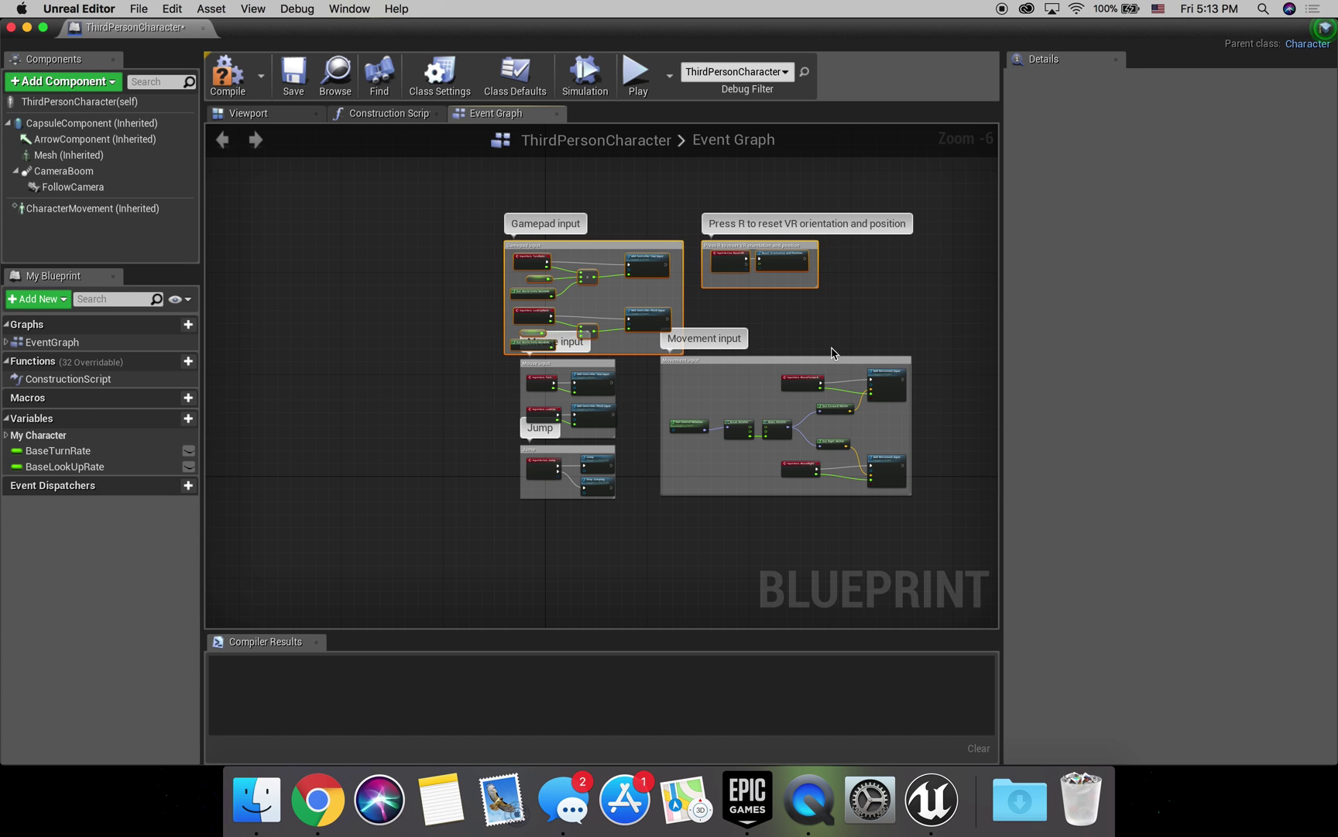
key(Delete)
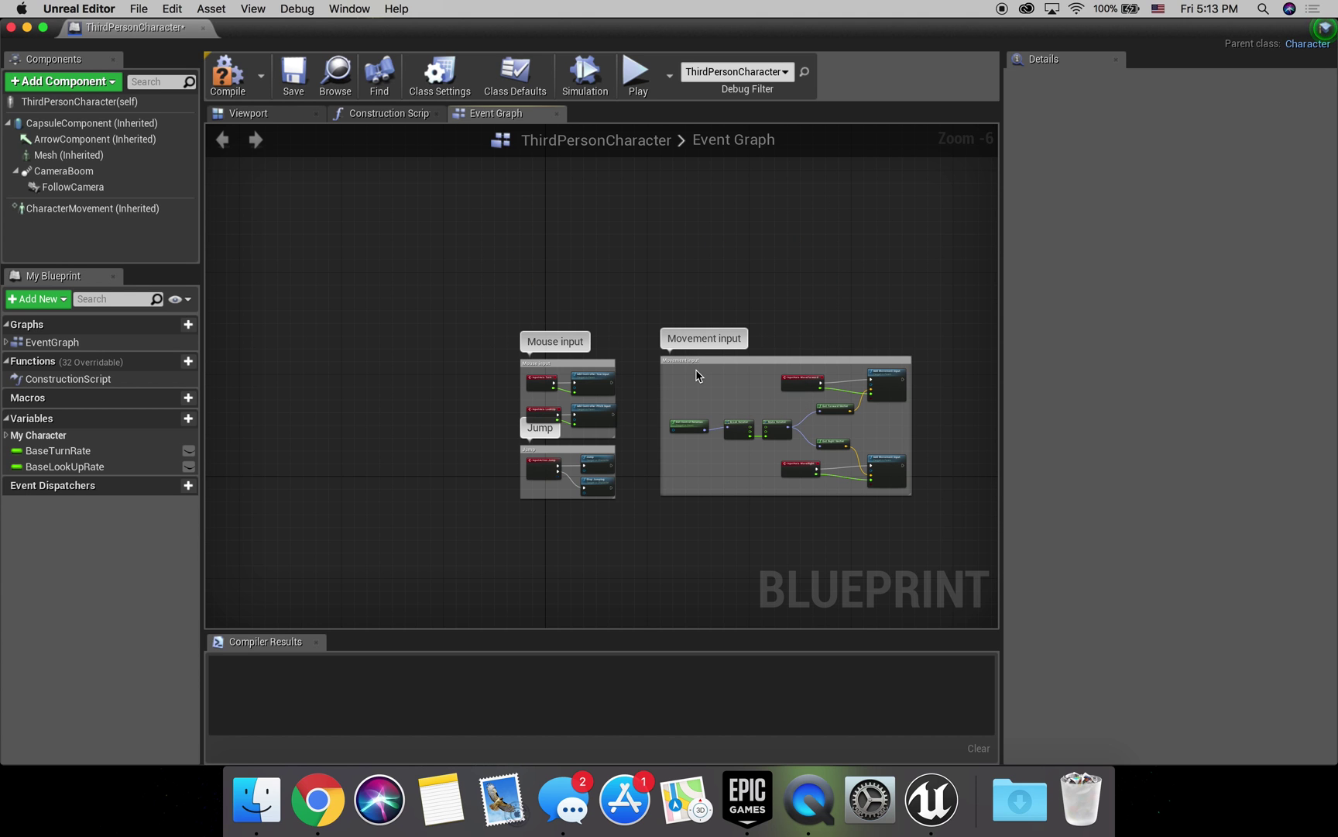
click(228, 74)
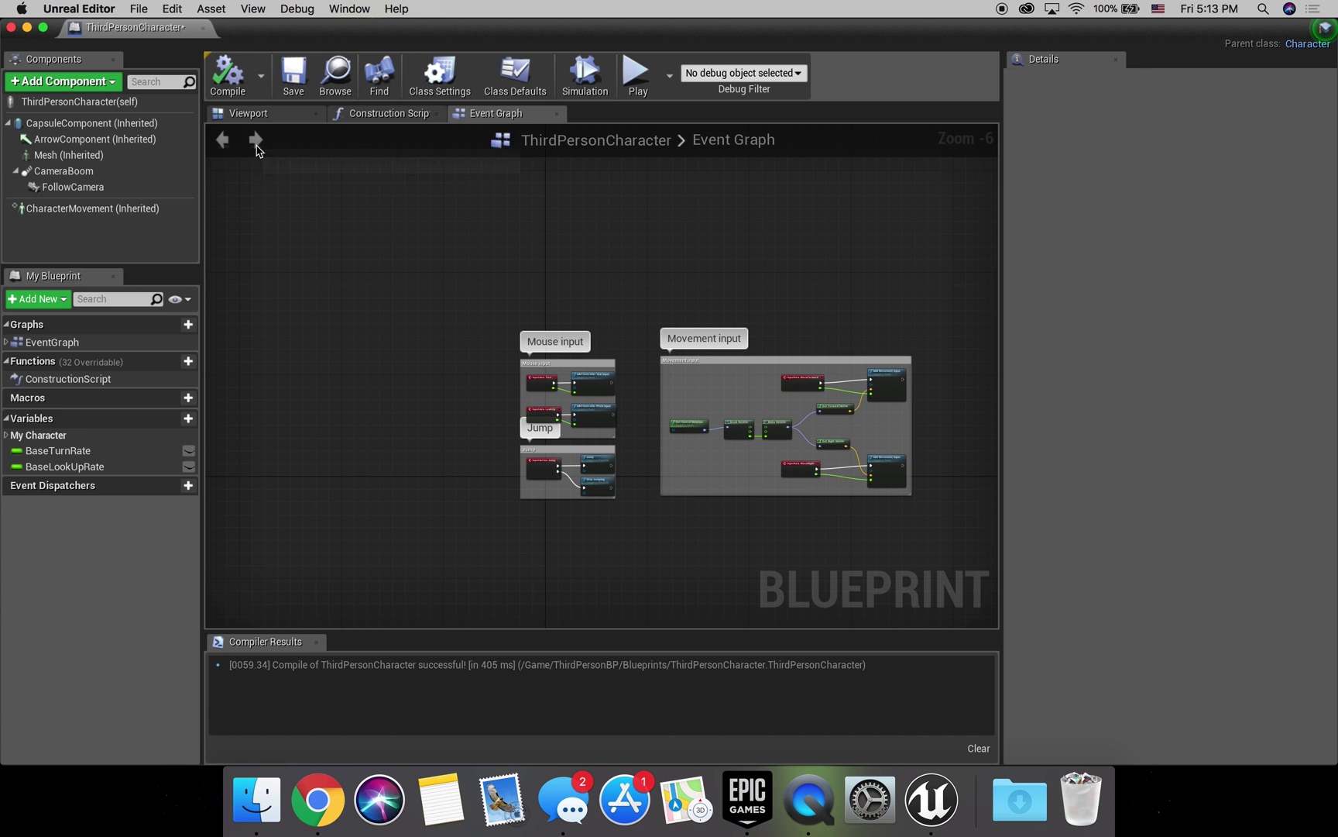
Show the character in the blueprint's viewport and delete its CameraBoom component.
click(254, 115)
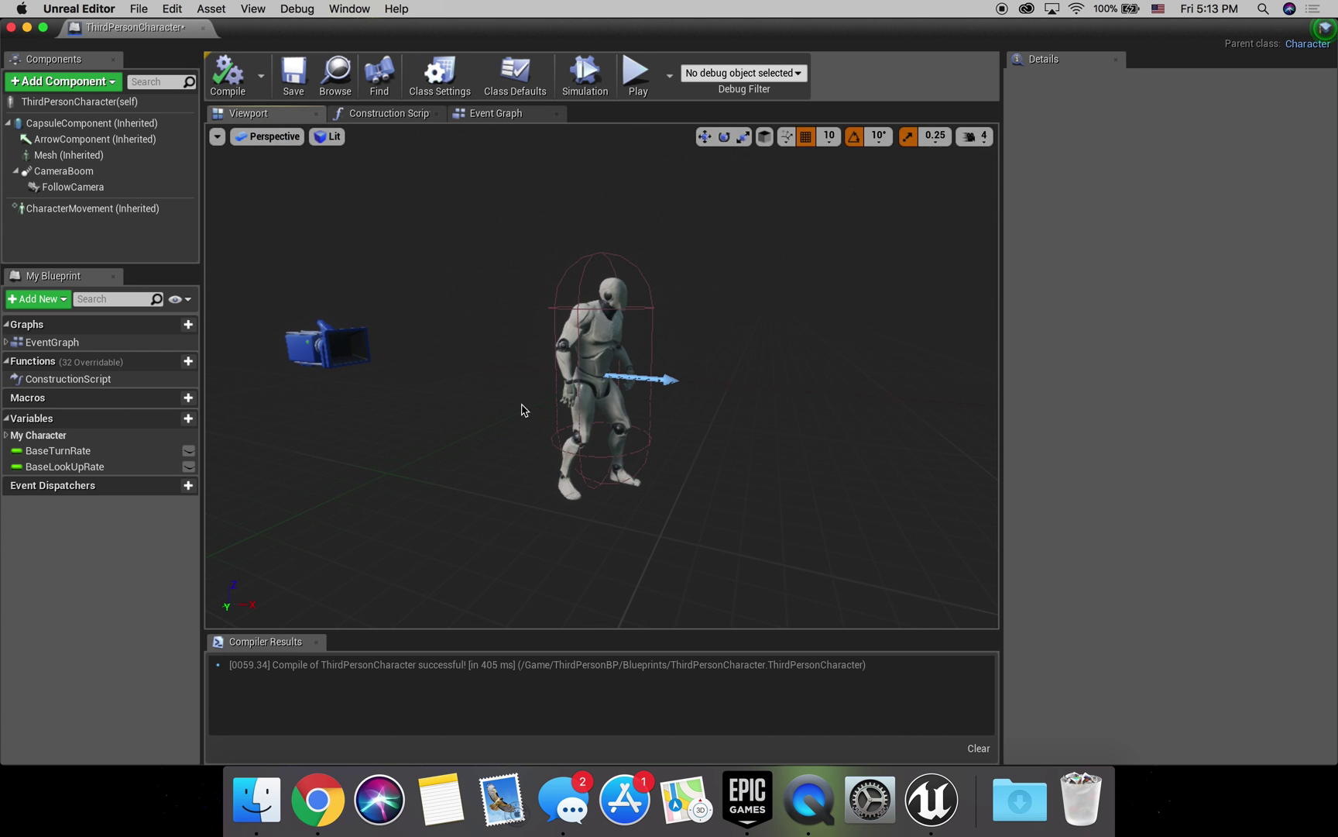
click(92, 172)
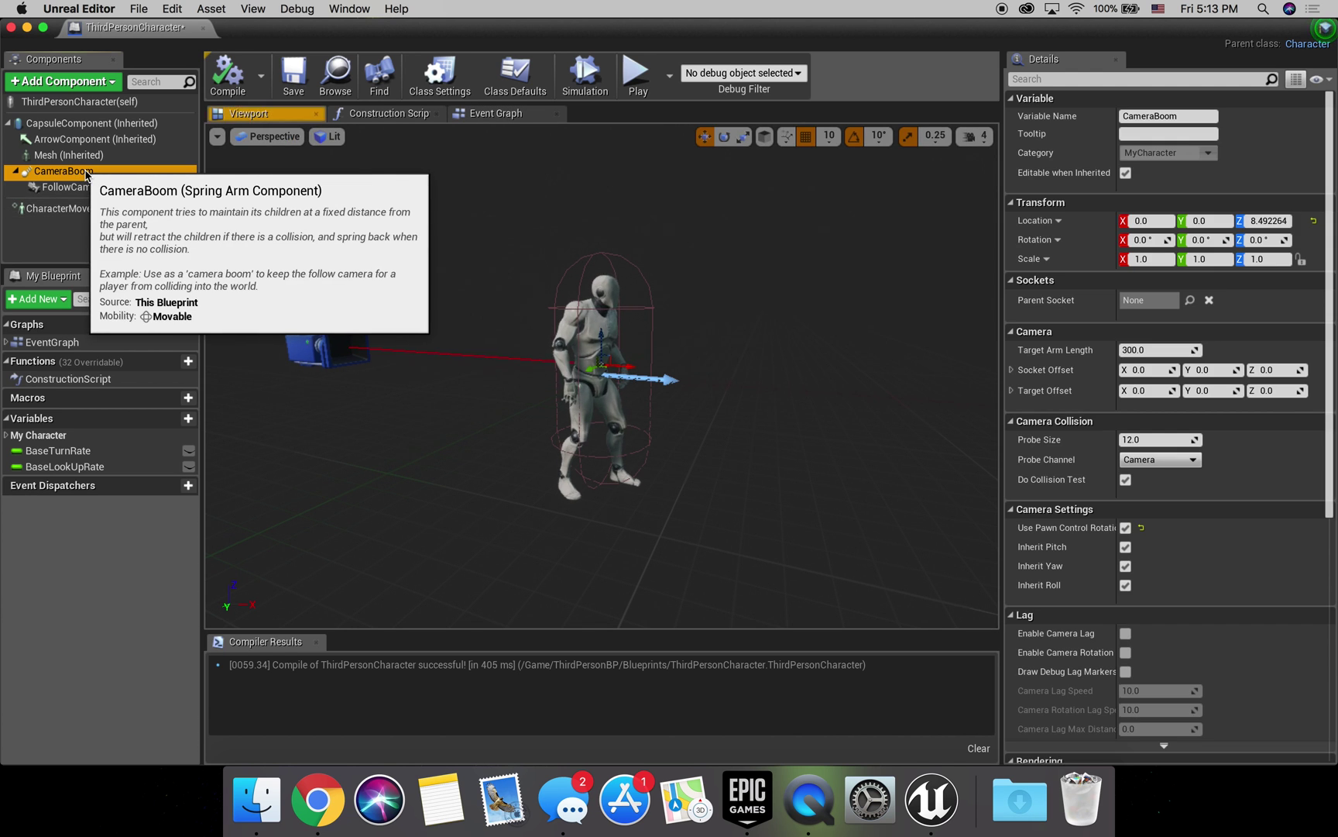
key(Delete)
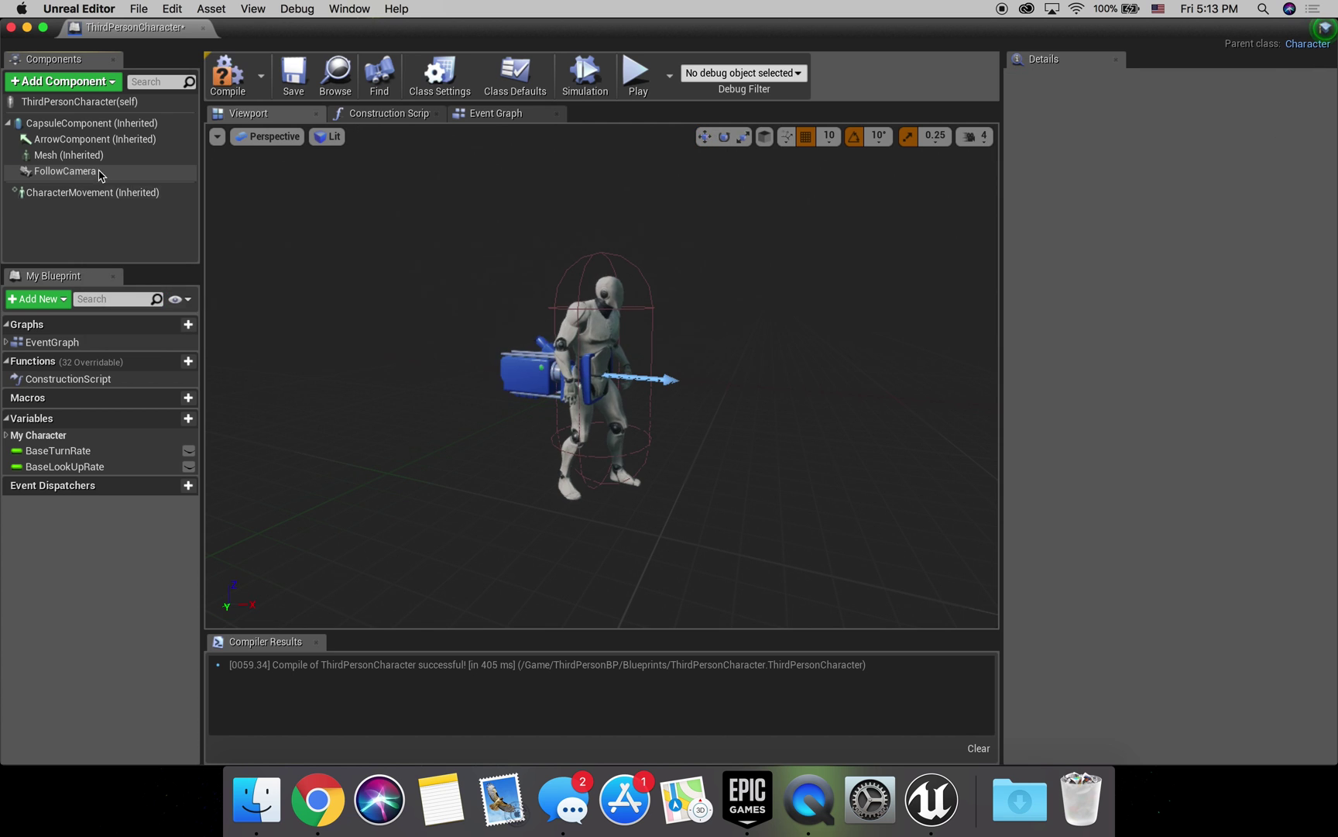
Reparent the FollowCamera component to the character's Mesh.
click(74, 169)
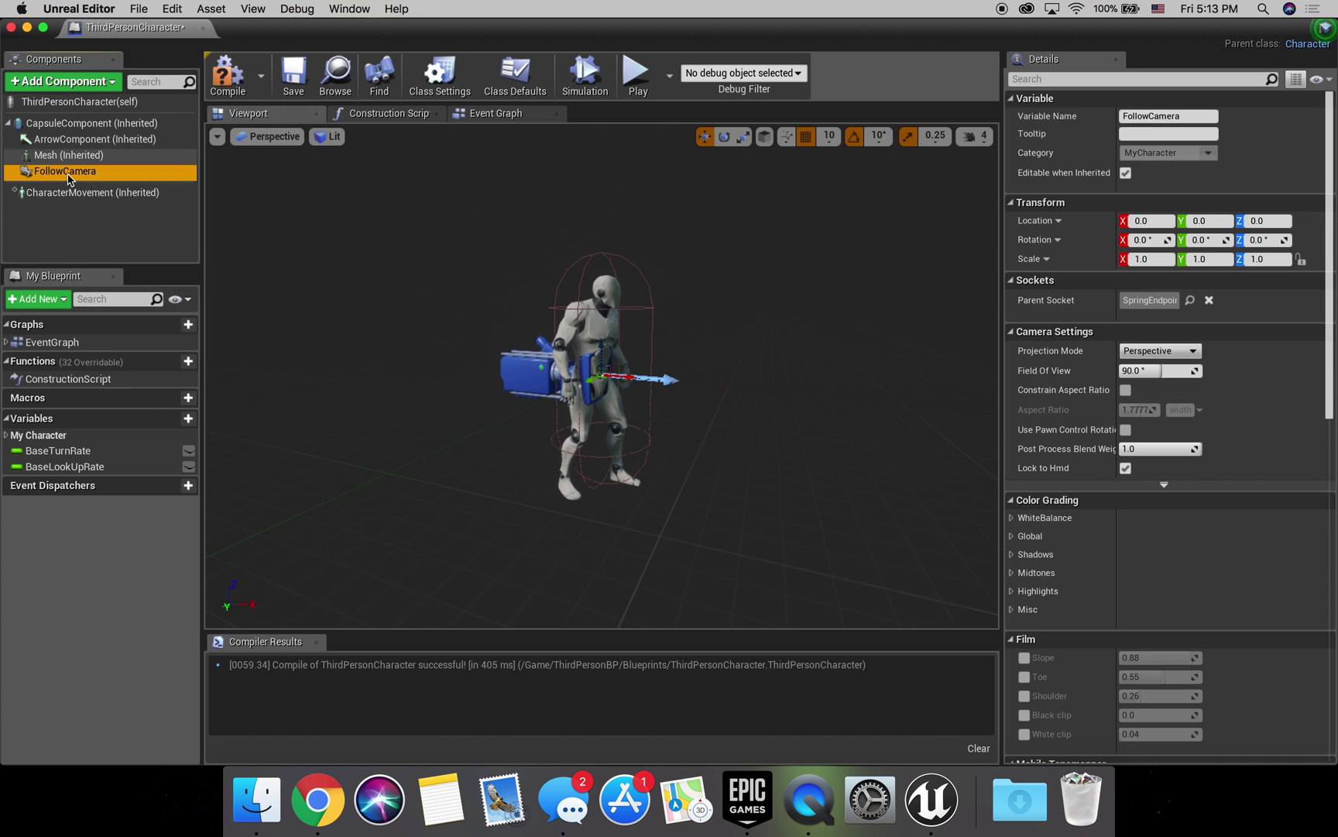
drag(68, 180, 115, 163)
click(116, 165)
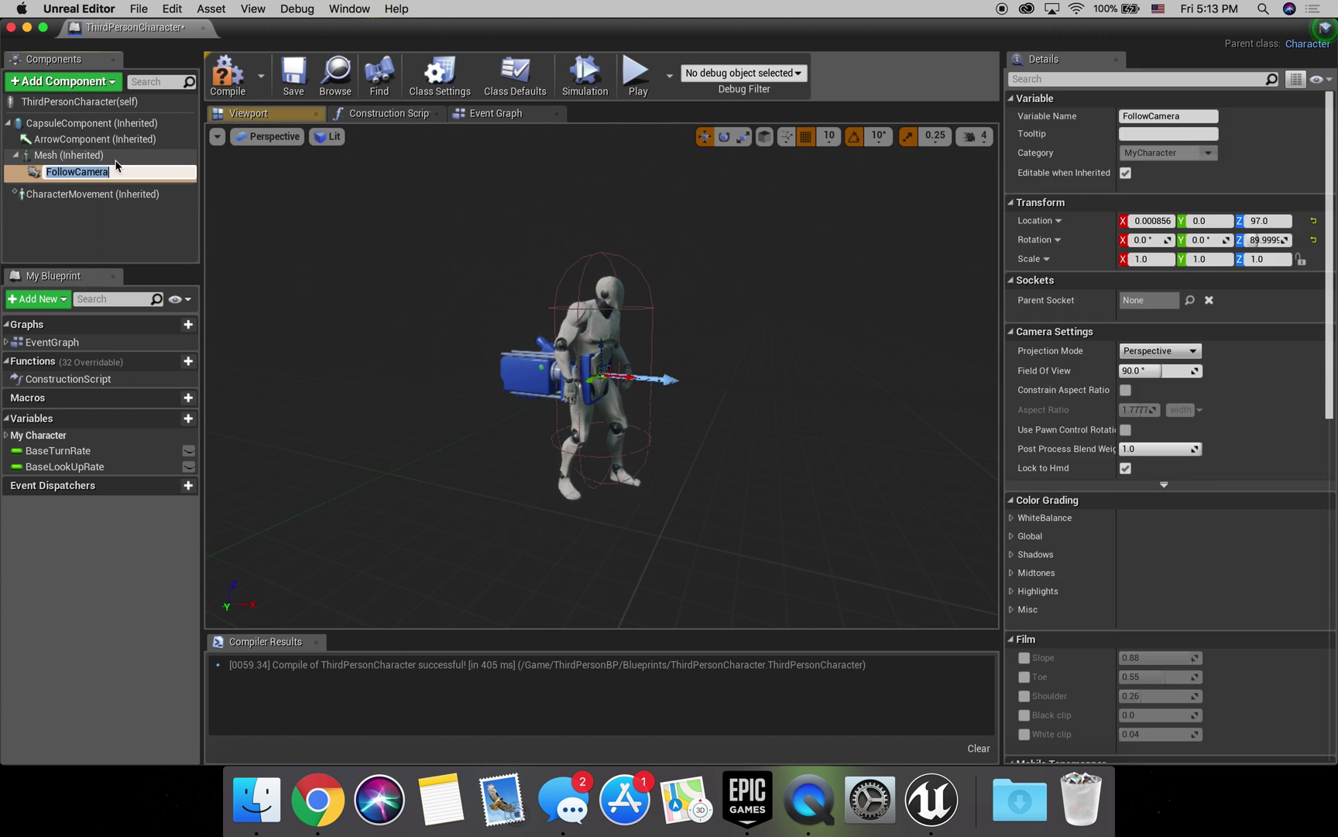
click(108, 155)
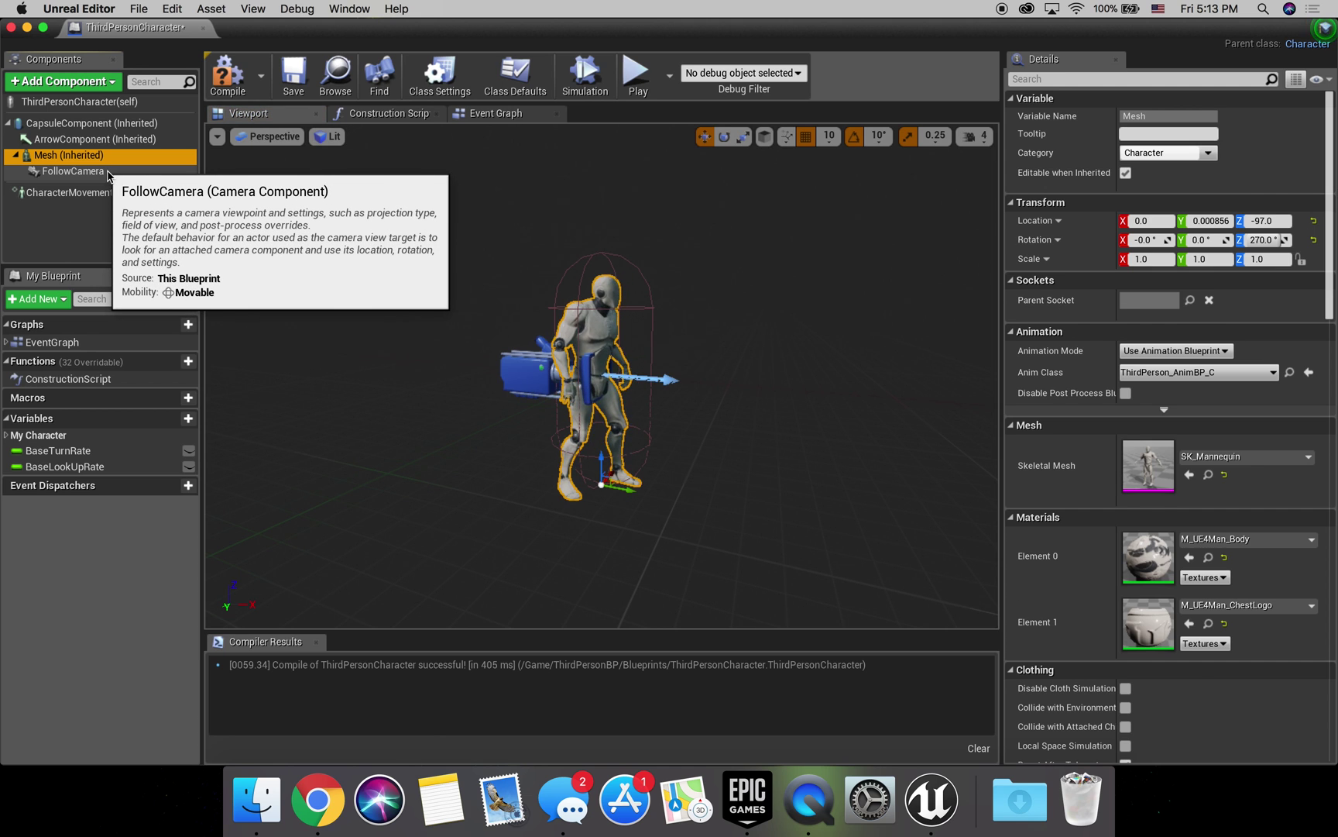
Set the FollowCamera's parent socket to the head bone.
click(75, 171)
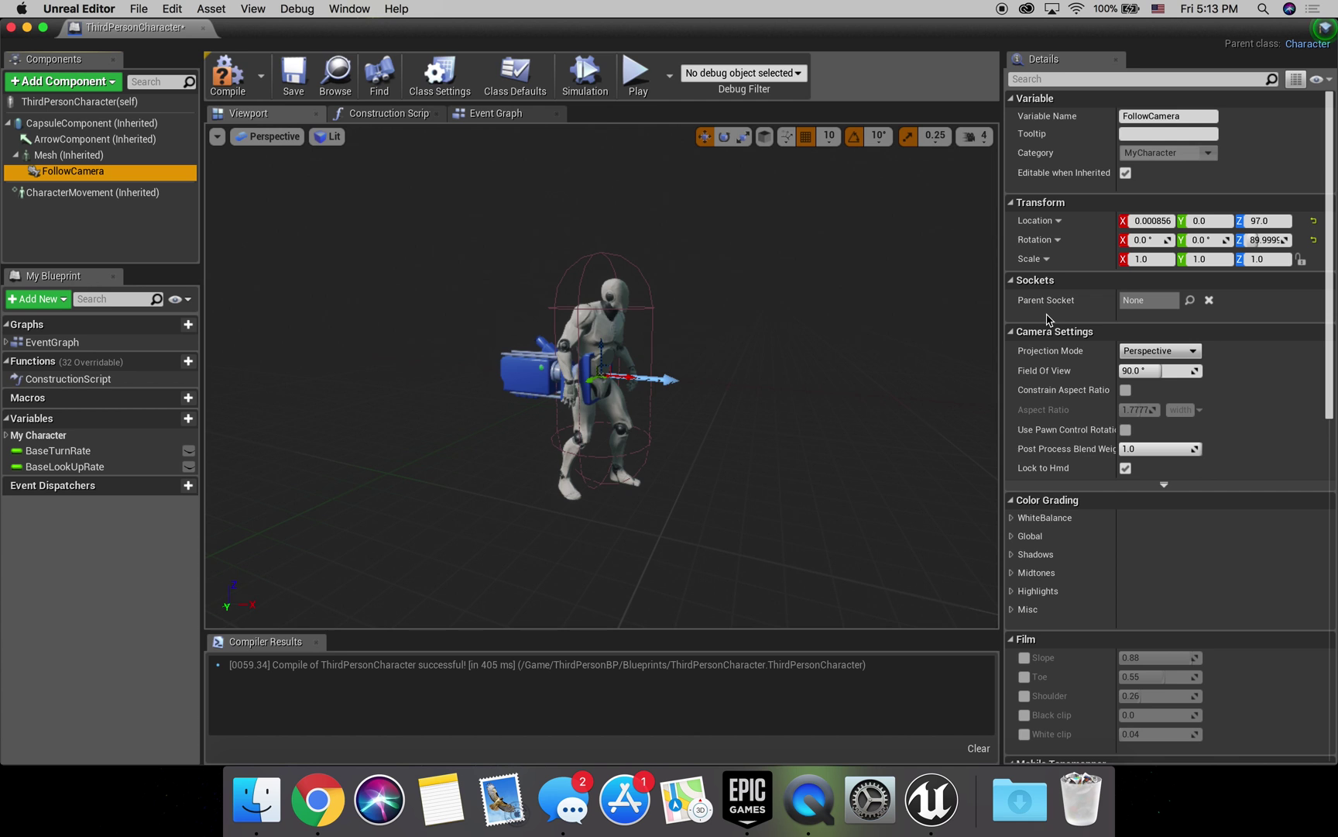
click(1189, 303)
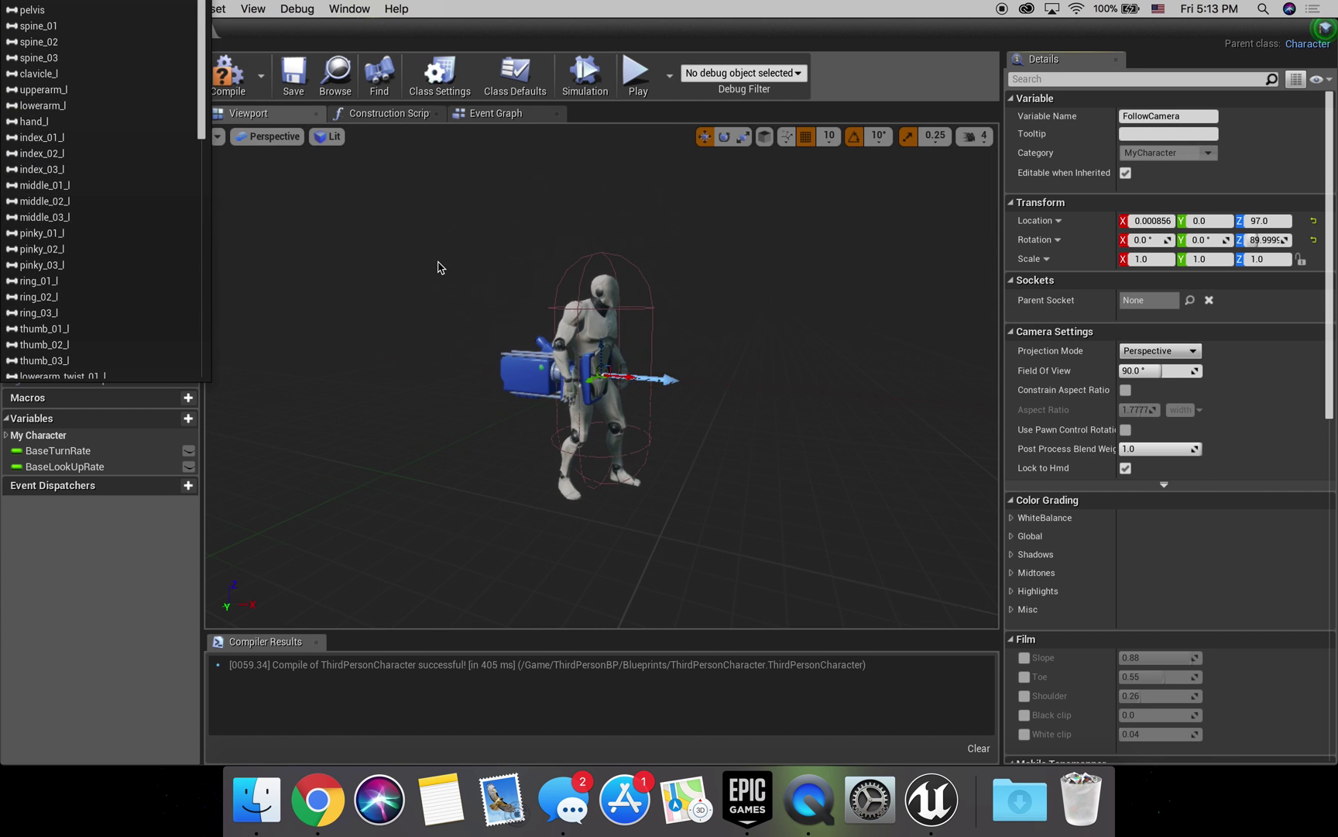
text(head)
click(31, 48)
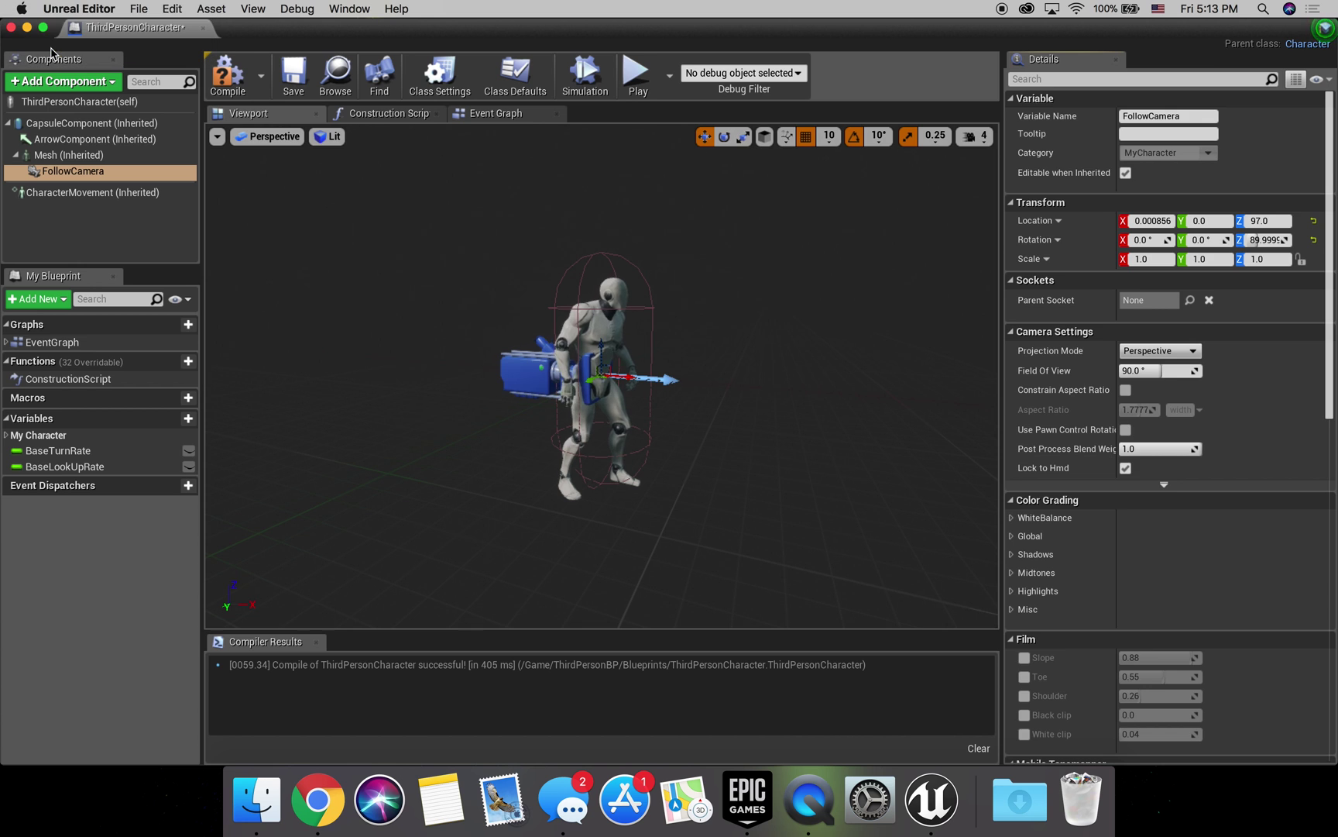
Set the FollowCamera's X and Z location to 0.
right_drag(580, 325, 582, 331)
click(1164, 219)
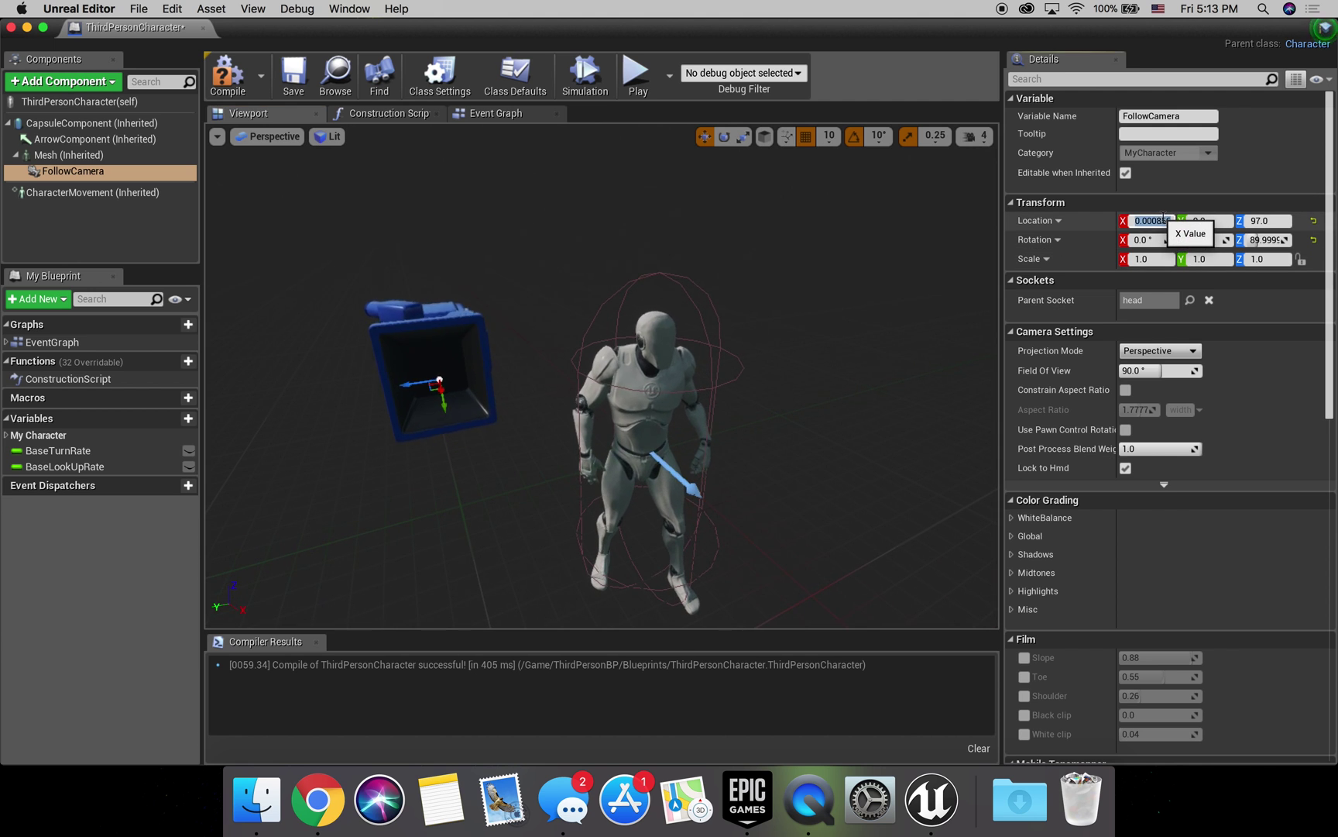
text(0)
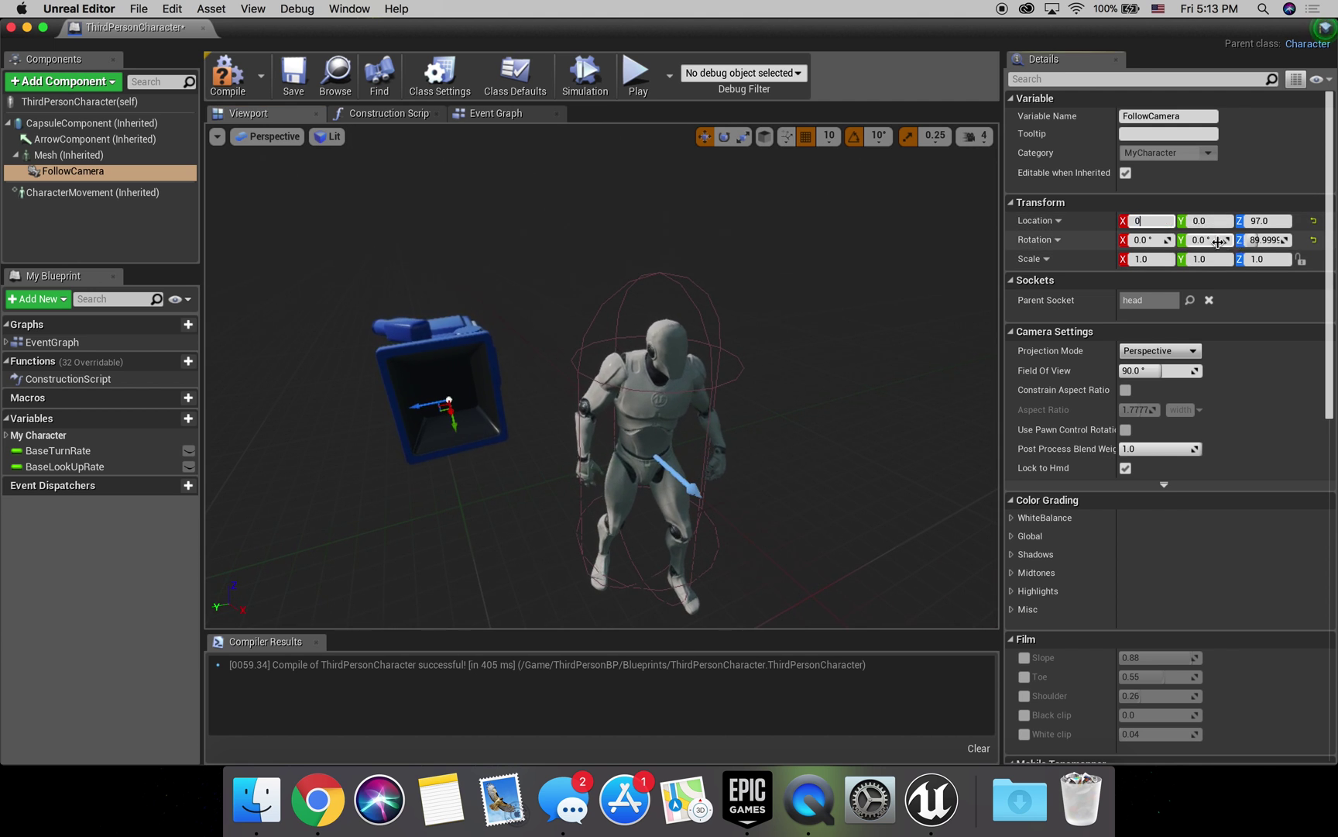
click(1273, 221)
text(0)
key(Return)
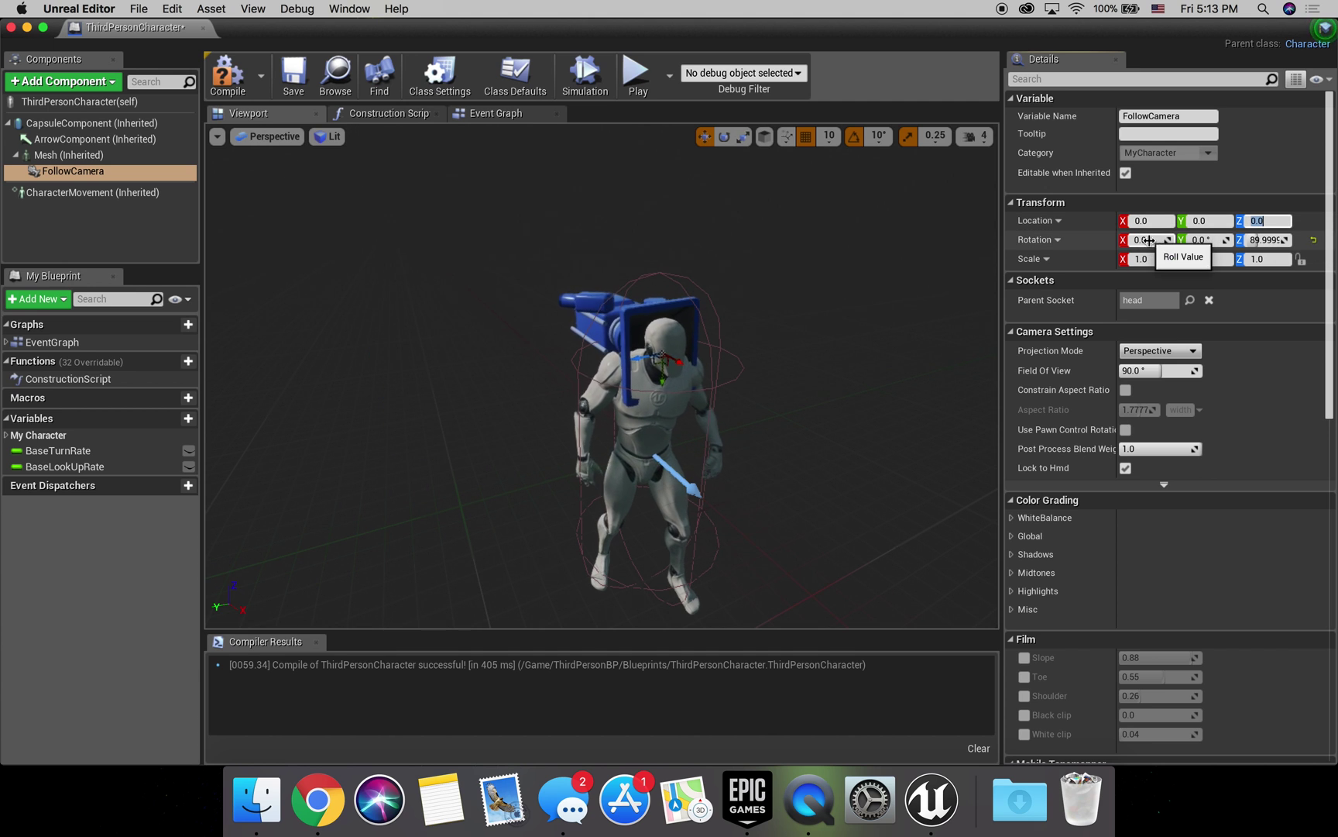
Set the FollowCamera's X rotation to -90°.
click(1146, 240)
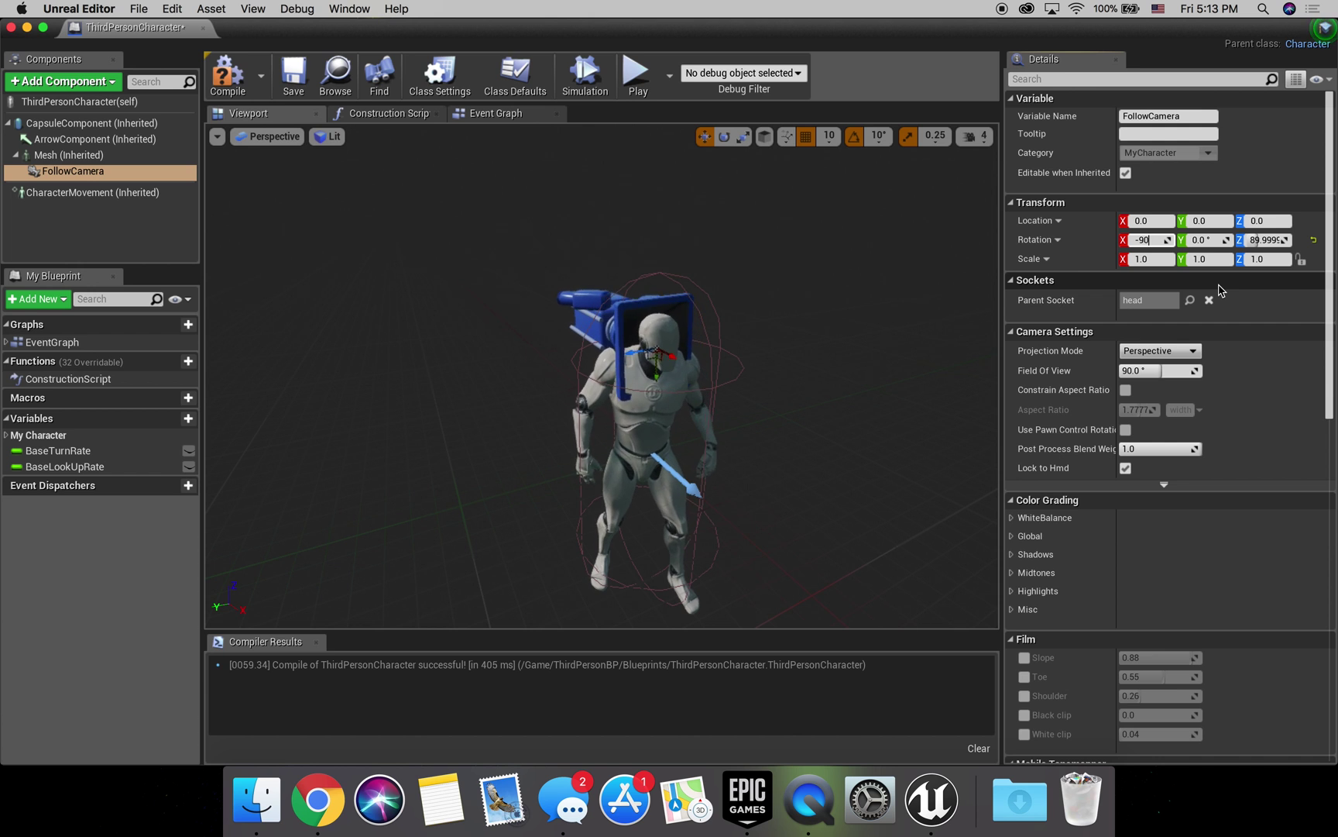
key(Return)
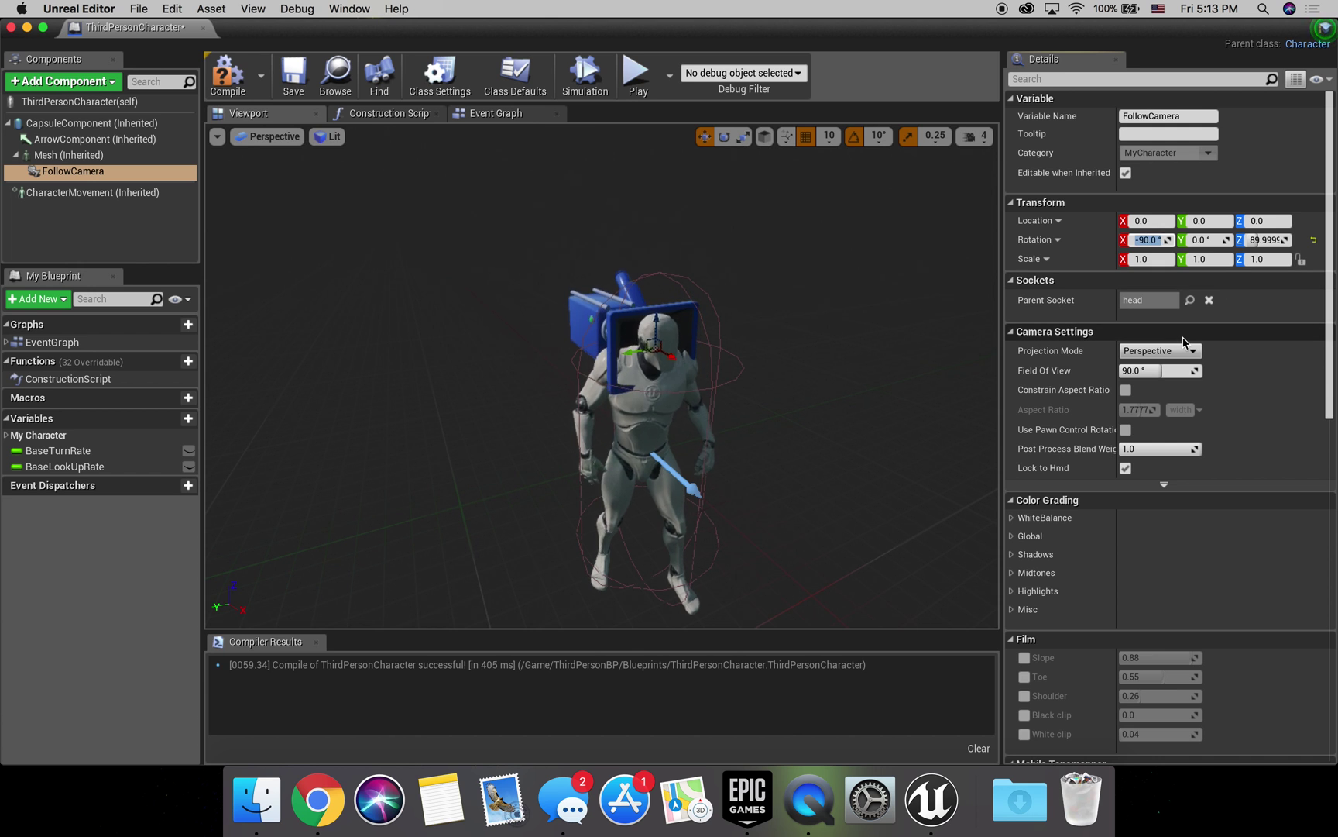
Move the FollowCamera in front of the mannequin's face by setting its location to Y 20 and X 5.
scroll(794, 273, up, 5)
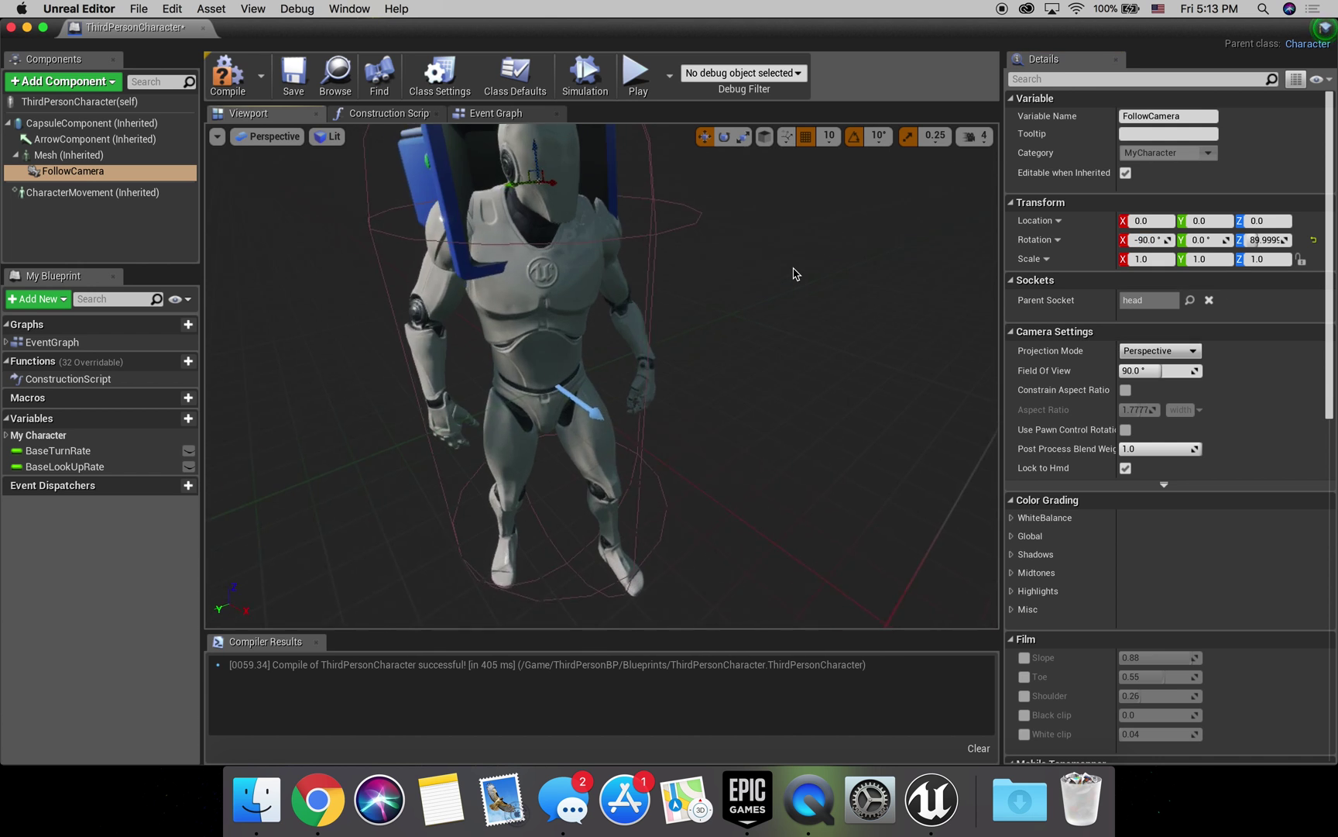
scroll(794, 274, down, 5)
scroll(794, 273, up, 2)
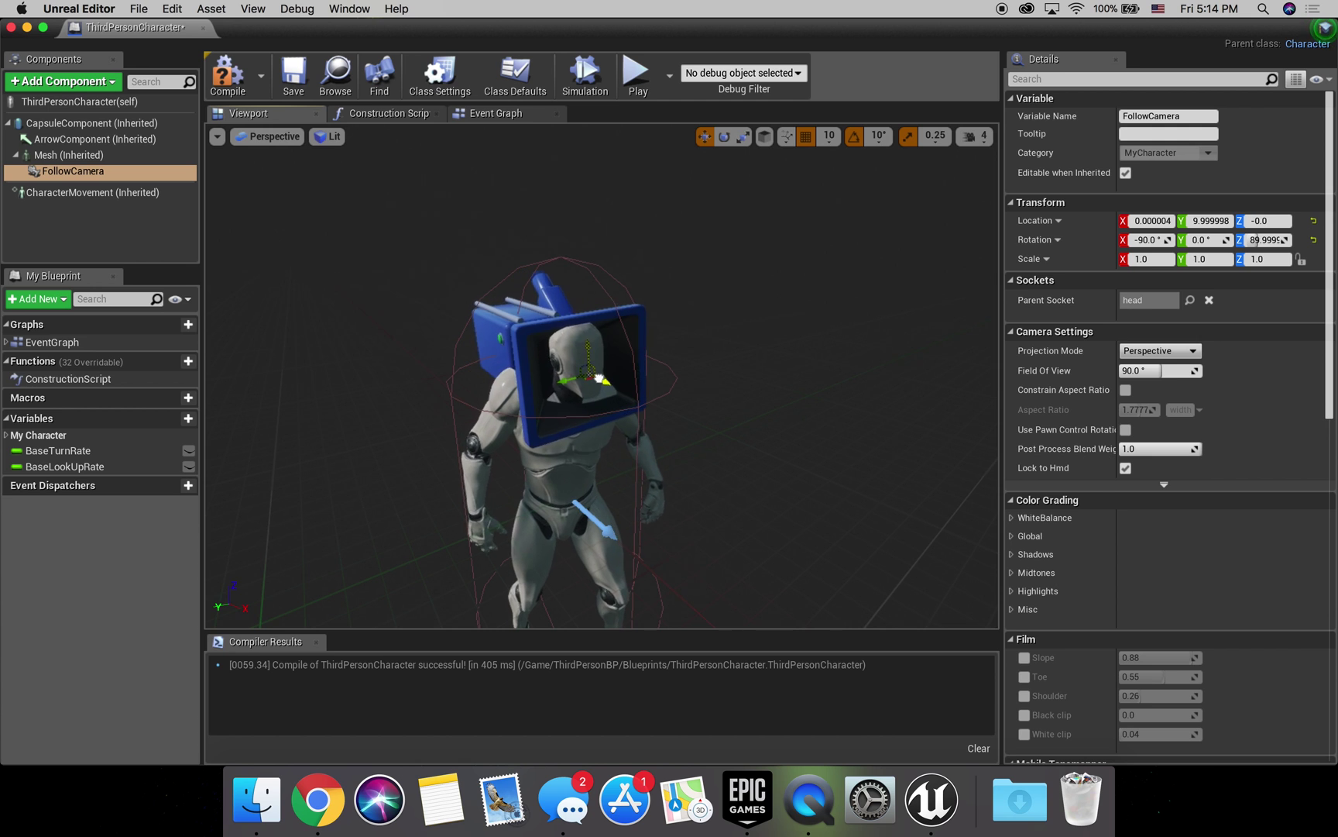
click(1221, 221)
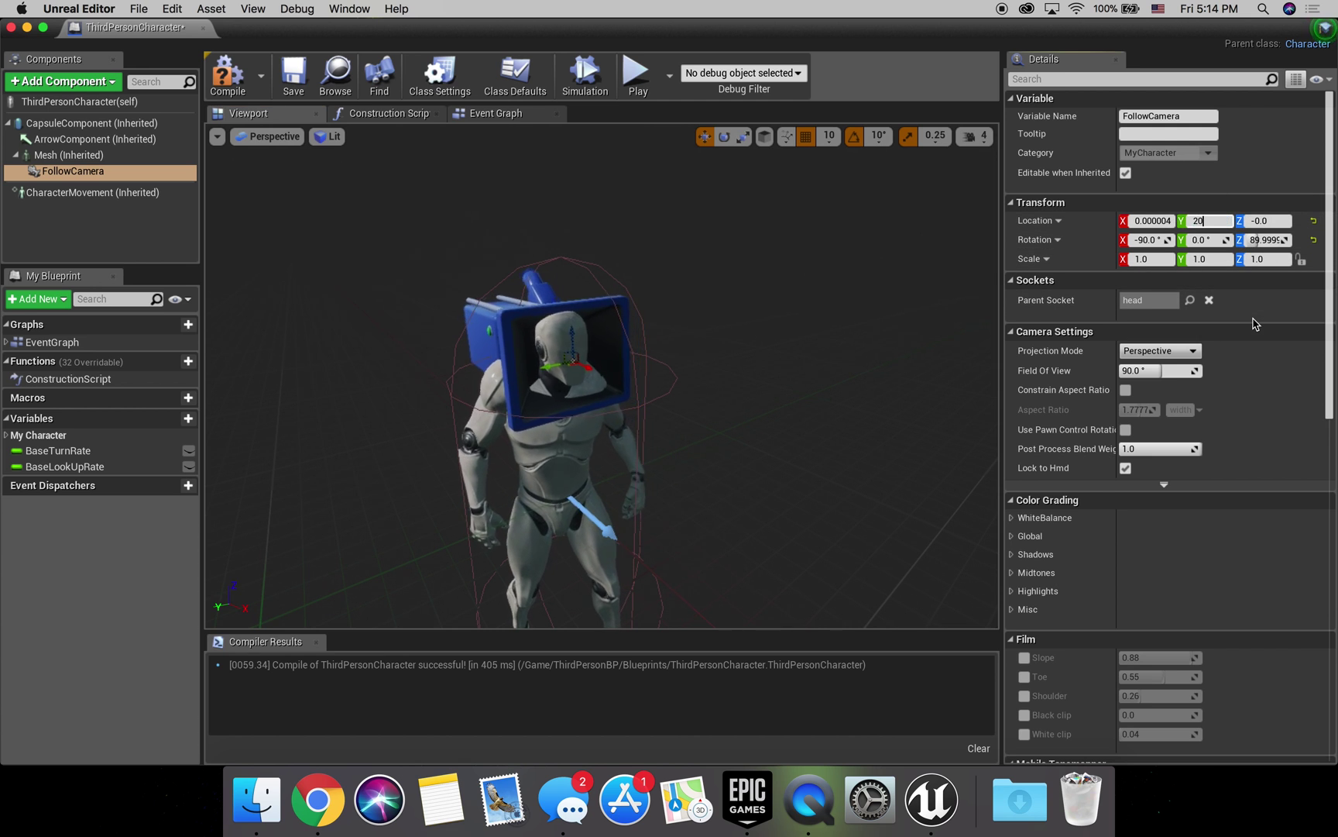
click(1154, 221)
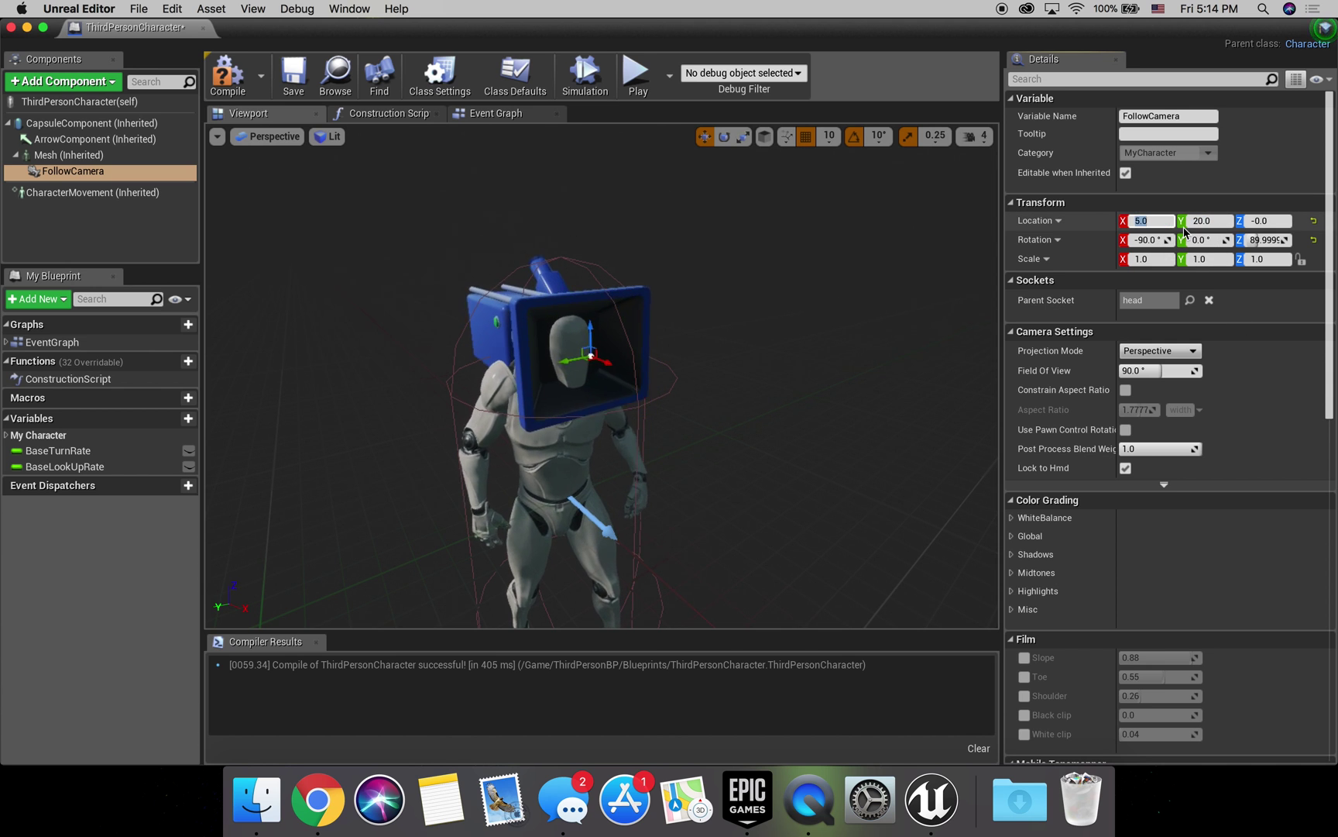
Enable Use Pawn Control Rotation for the FollowCamera.
drag(866, 359, 809, 406)
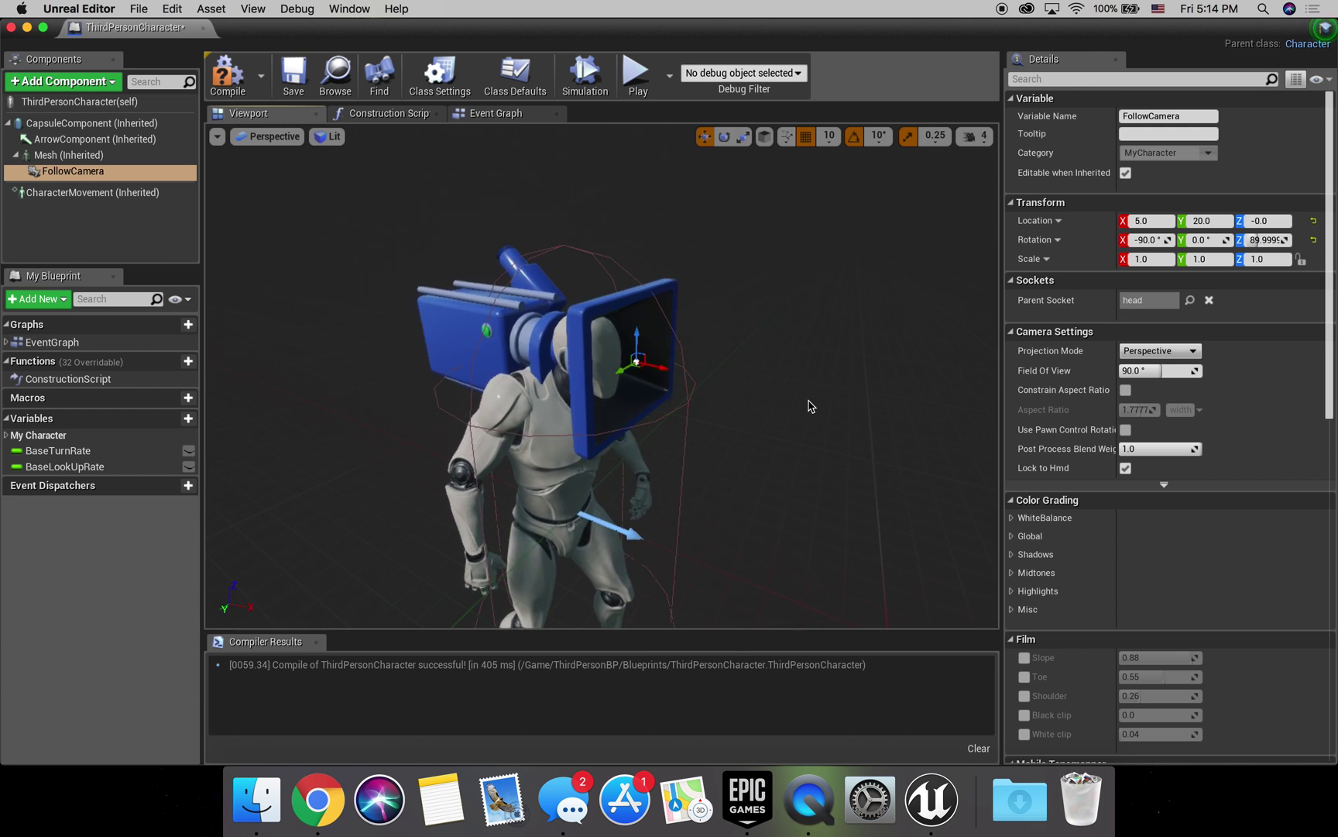
scroll(810, 406, down, 5)
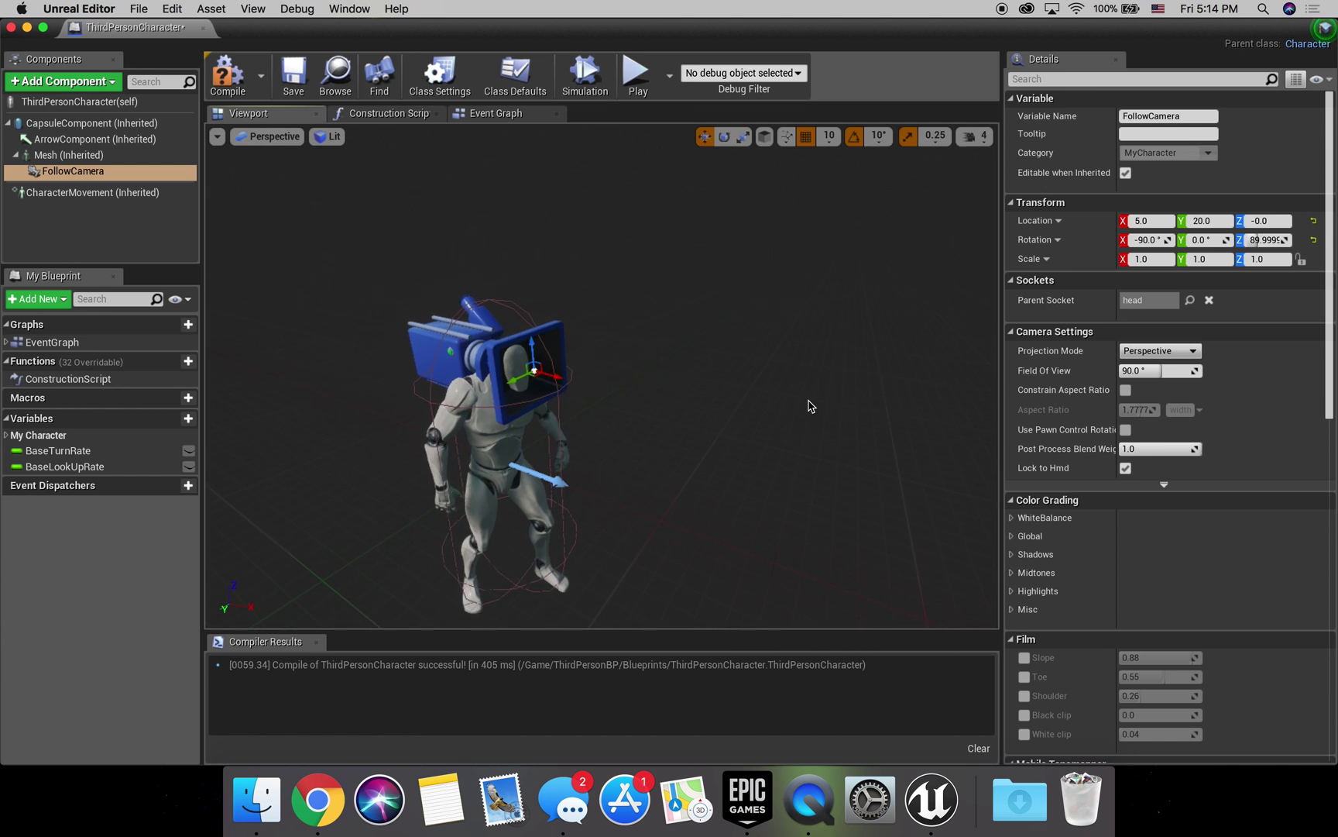
middle_drag(809, 406, 808, 406)
drag(1116, 421, 1168, 422)
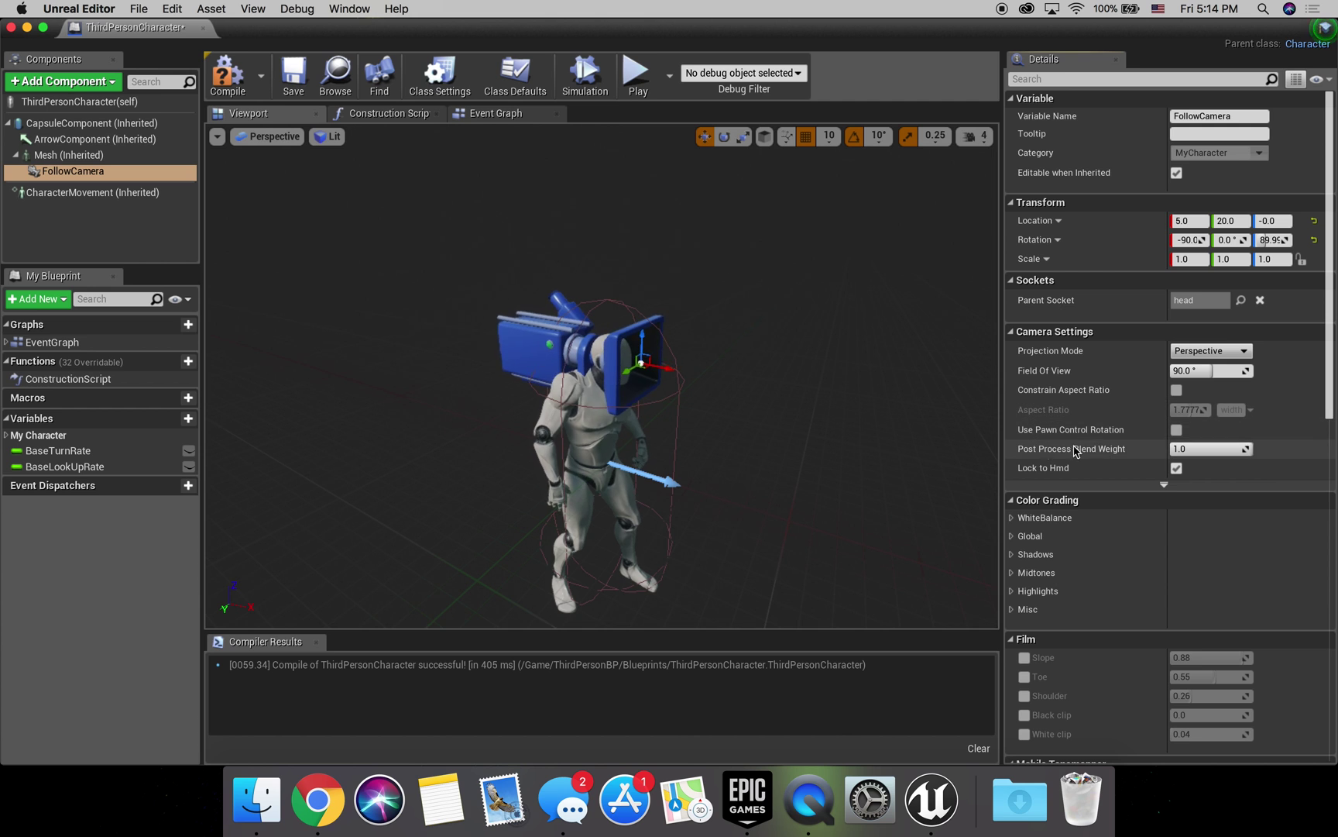
click(1177, 429)
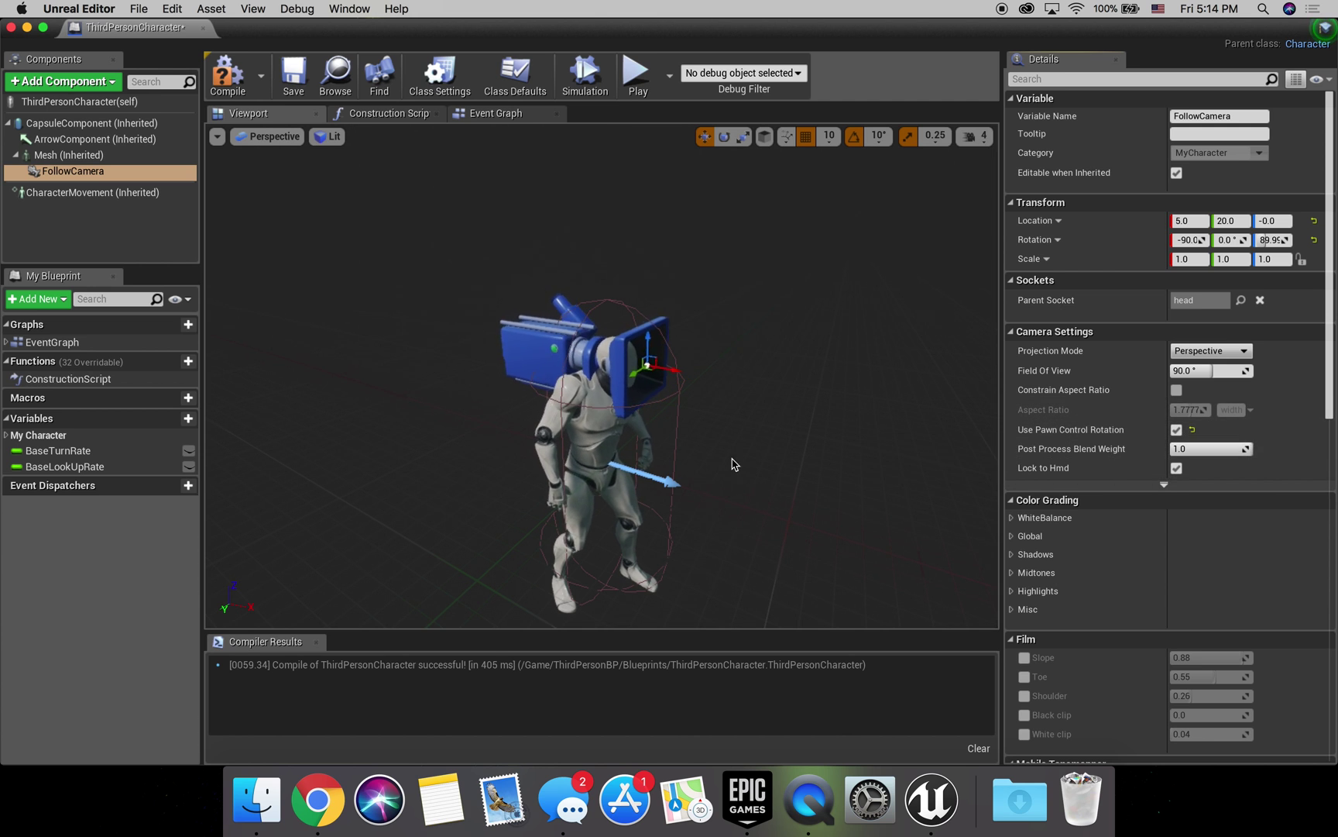
Enable Use Controller Rotation Yaw in the character's class defaults, and compile and save the blueprint.
click(111, 104)
click(515, 76)
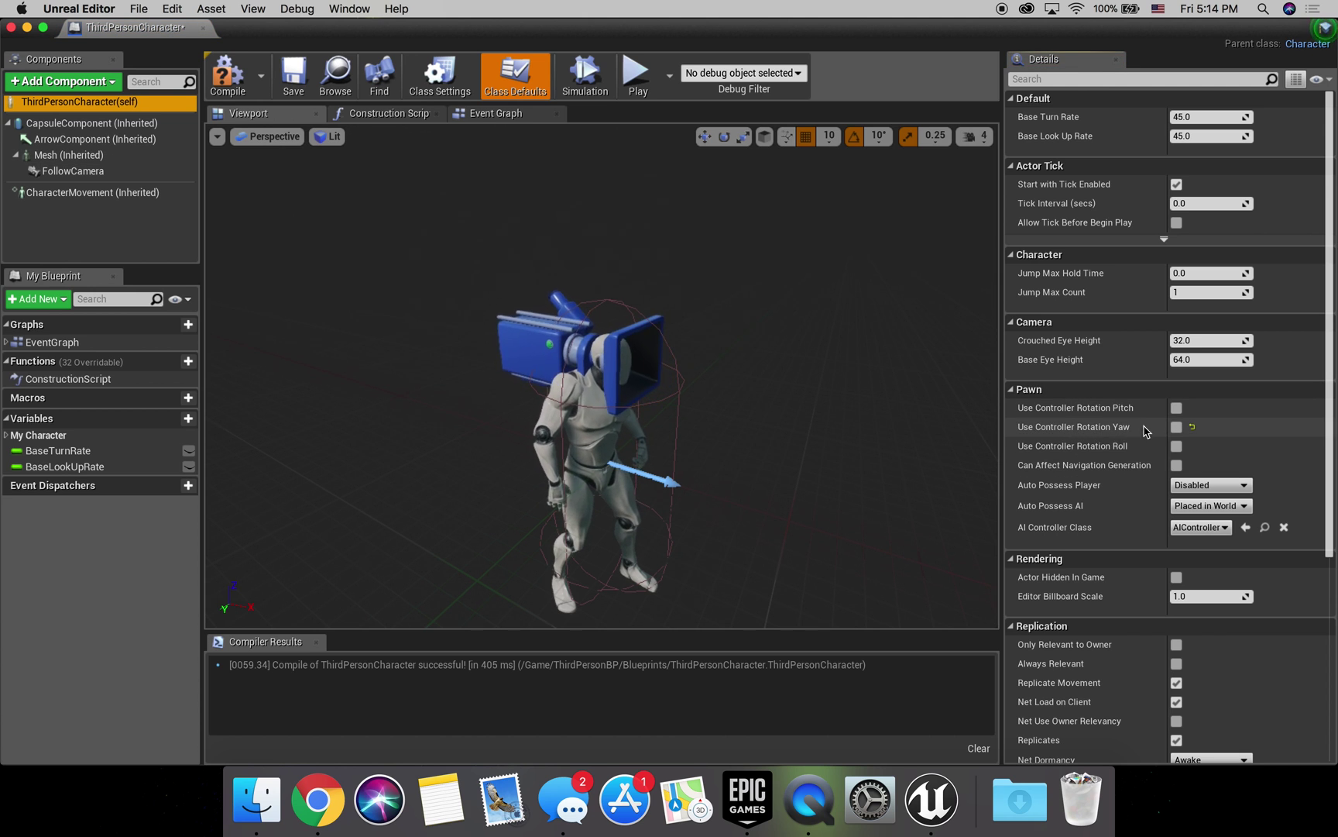
click(1170, 427)
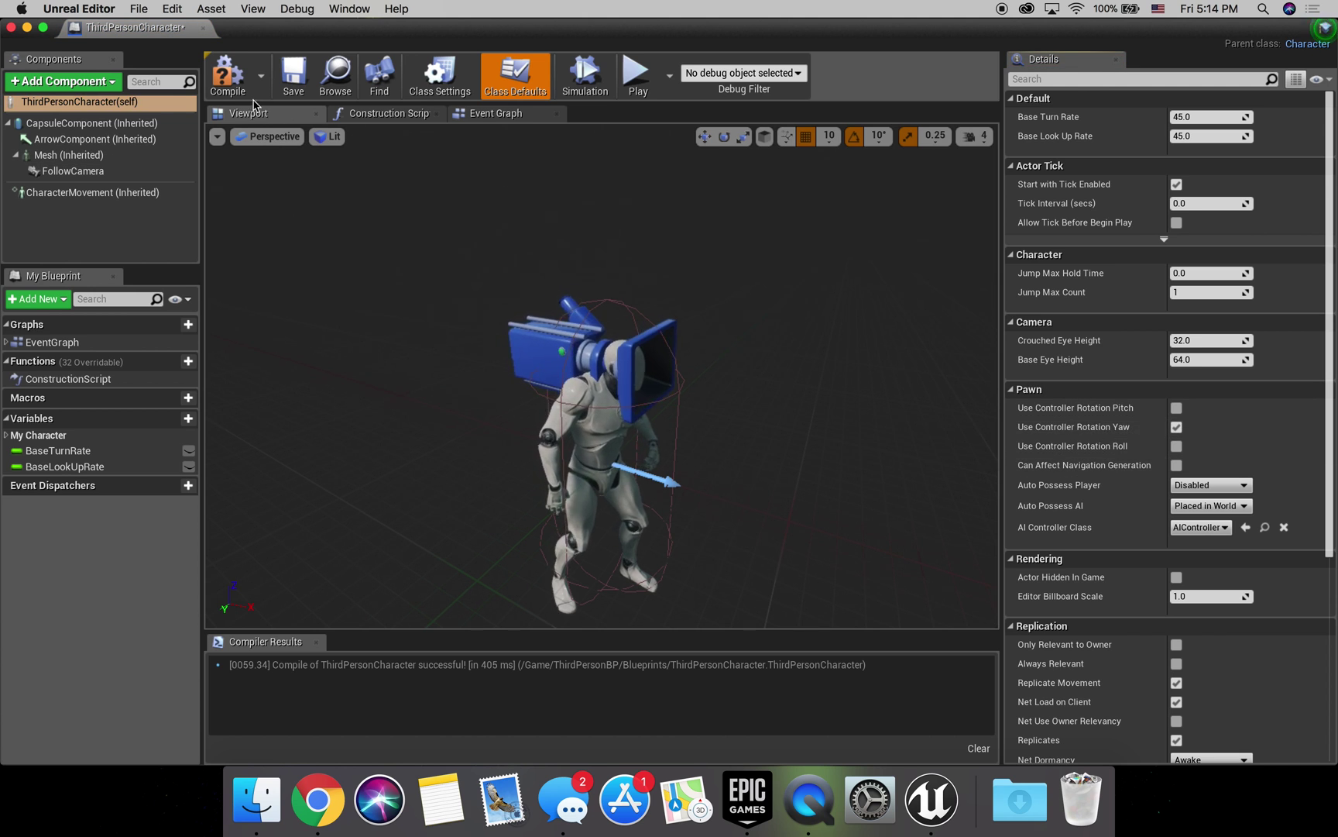
click(290, 87)
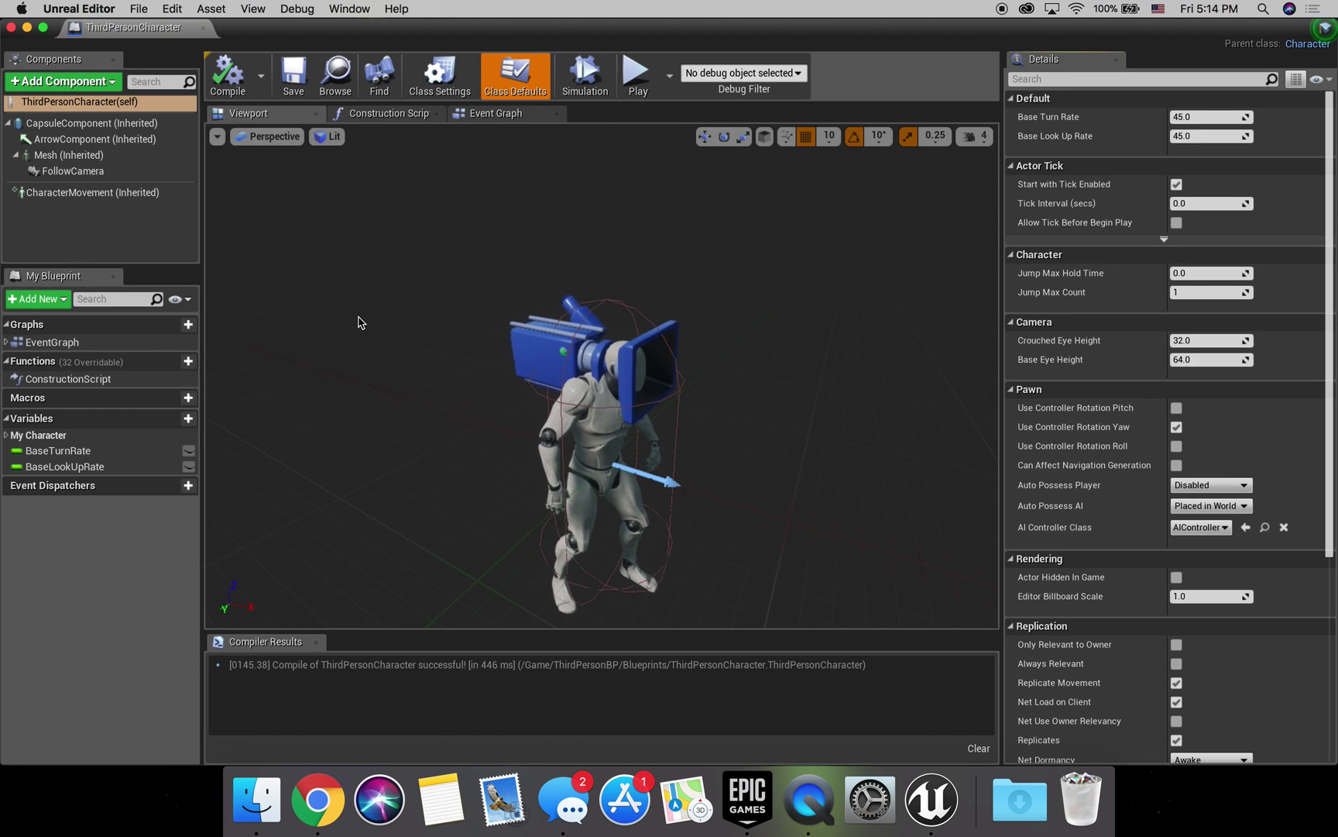
Play the level in the level editor's viewport and walk, jump and look around to test the head-mounted camera.
key(ctrl+Up)
click(188, 340)
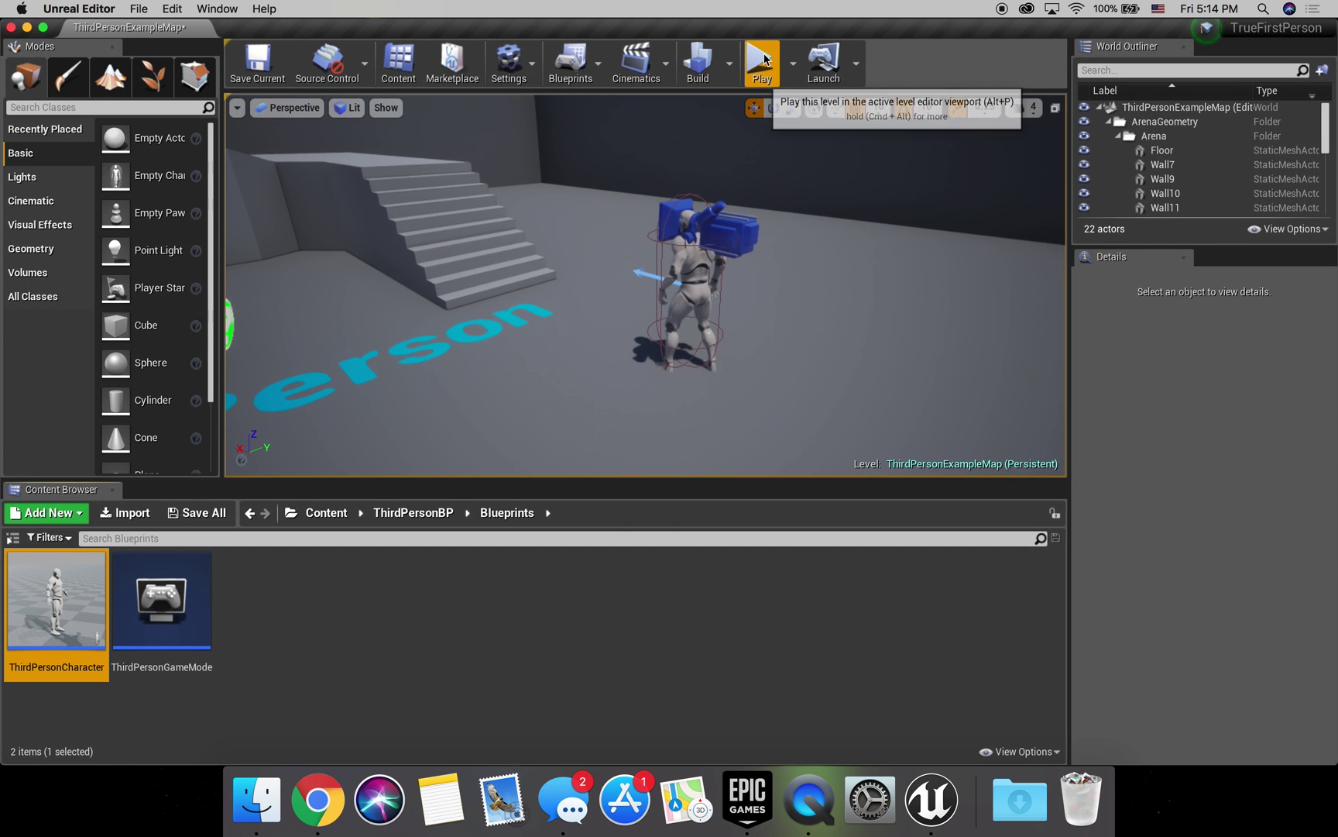
click(761, 62)
click(835, 203)
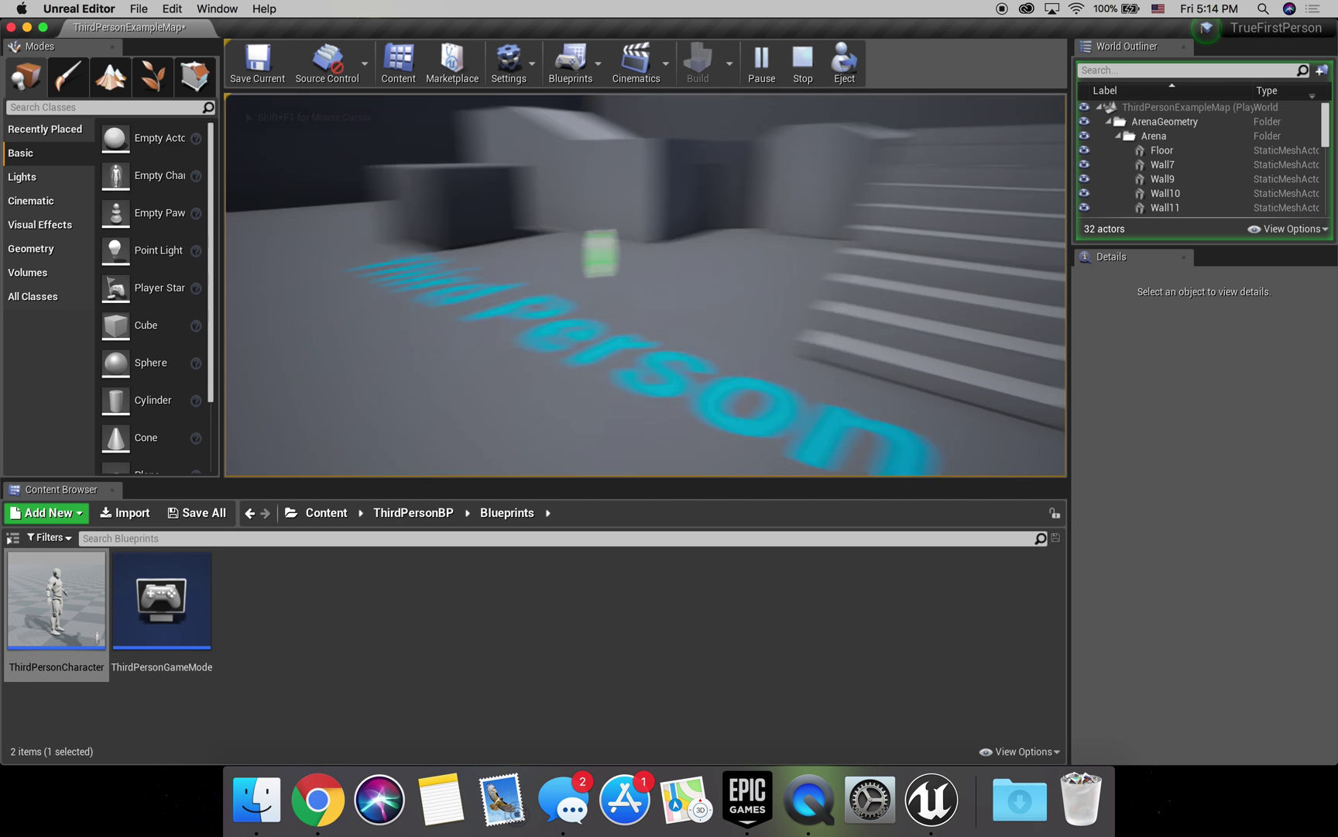
key(w)
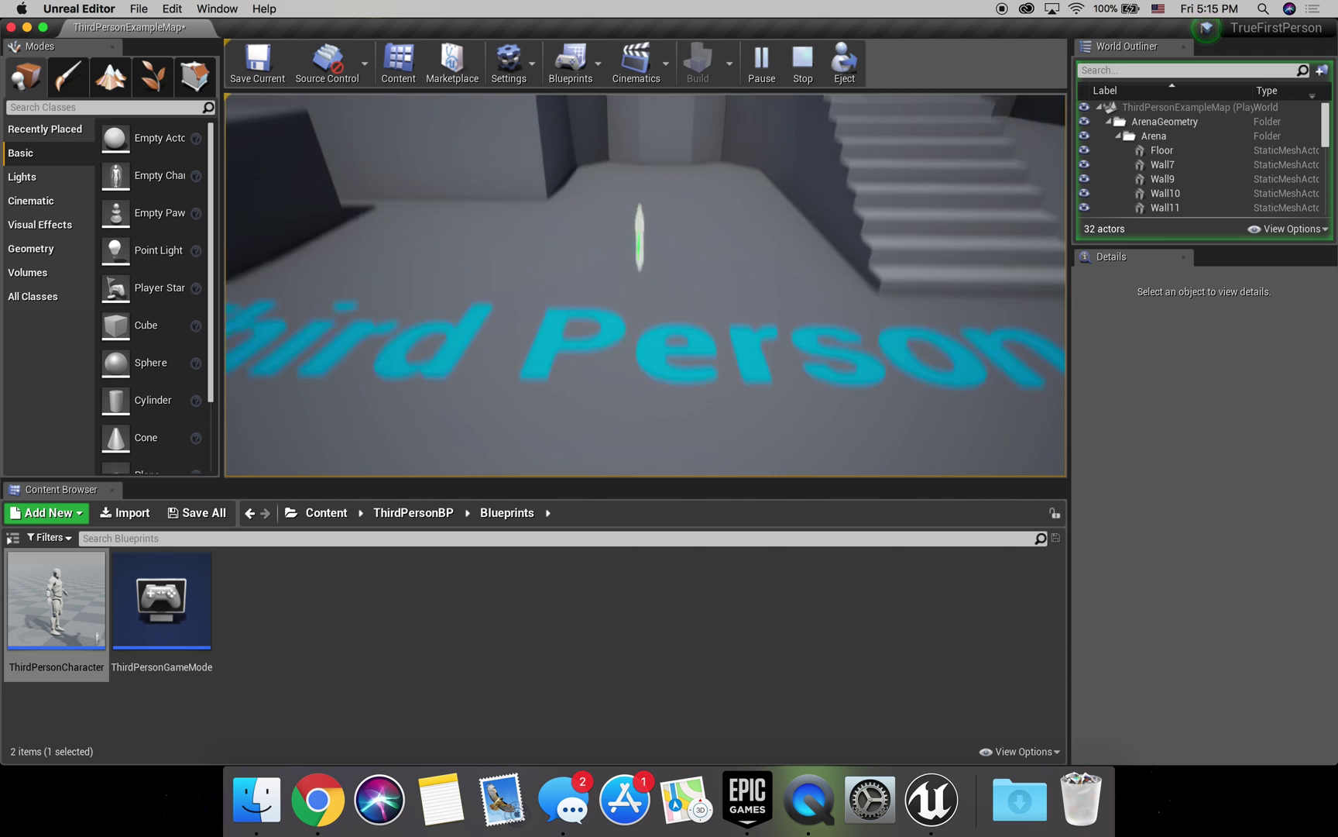
key(space)
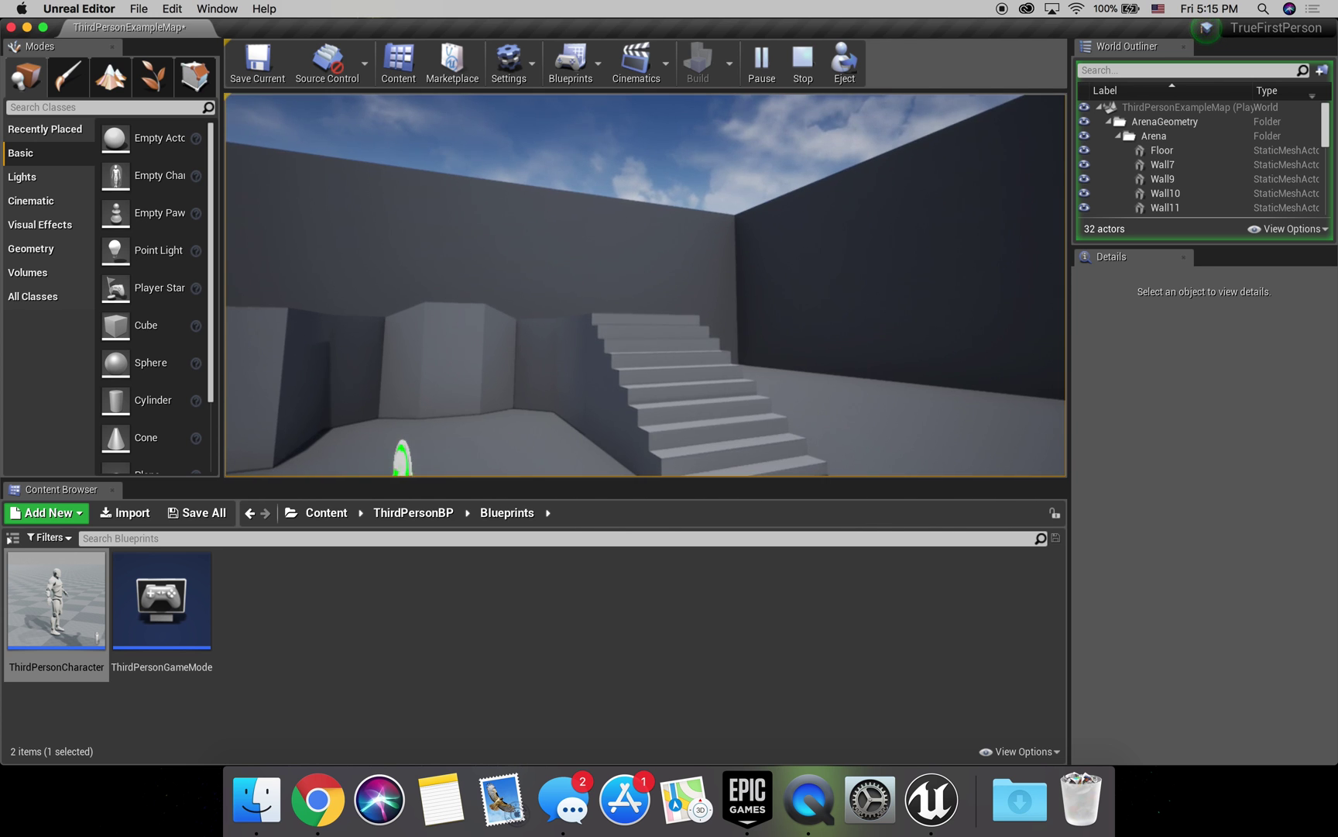
key(w)
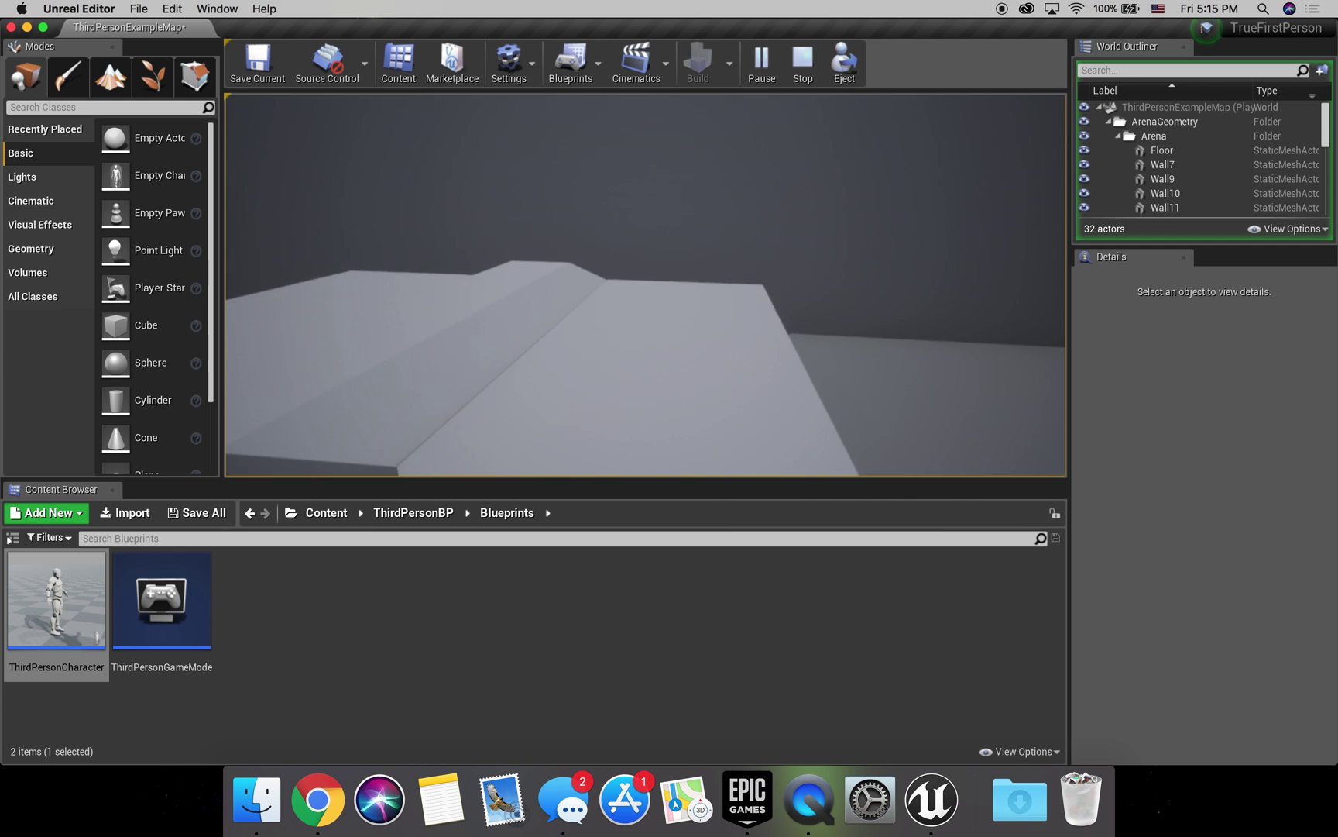
key(w)
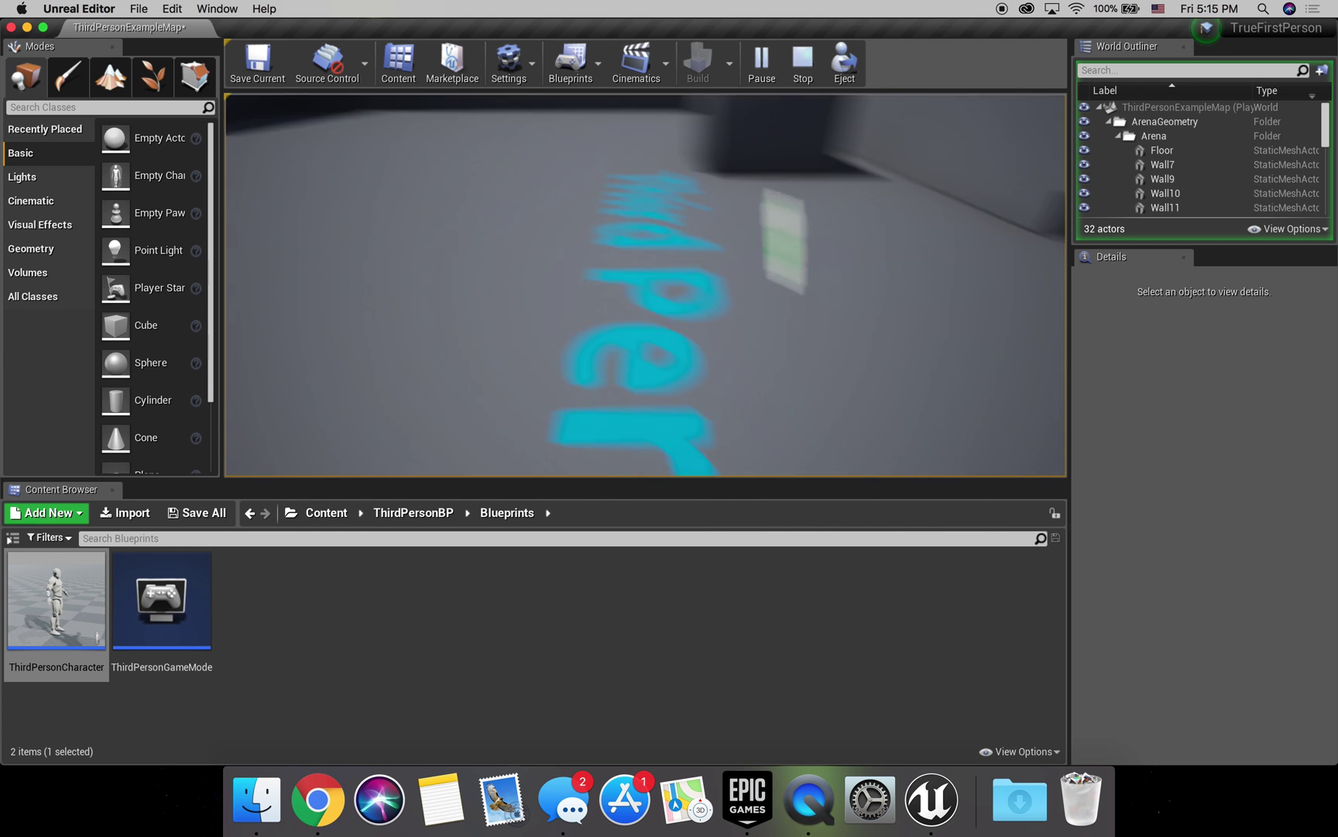
key(s)
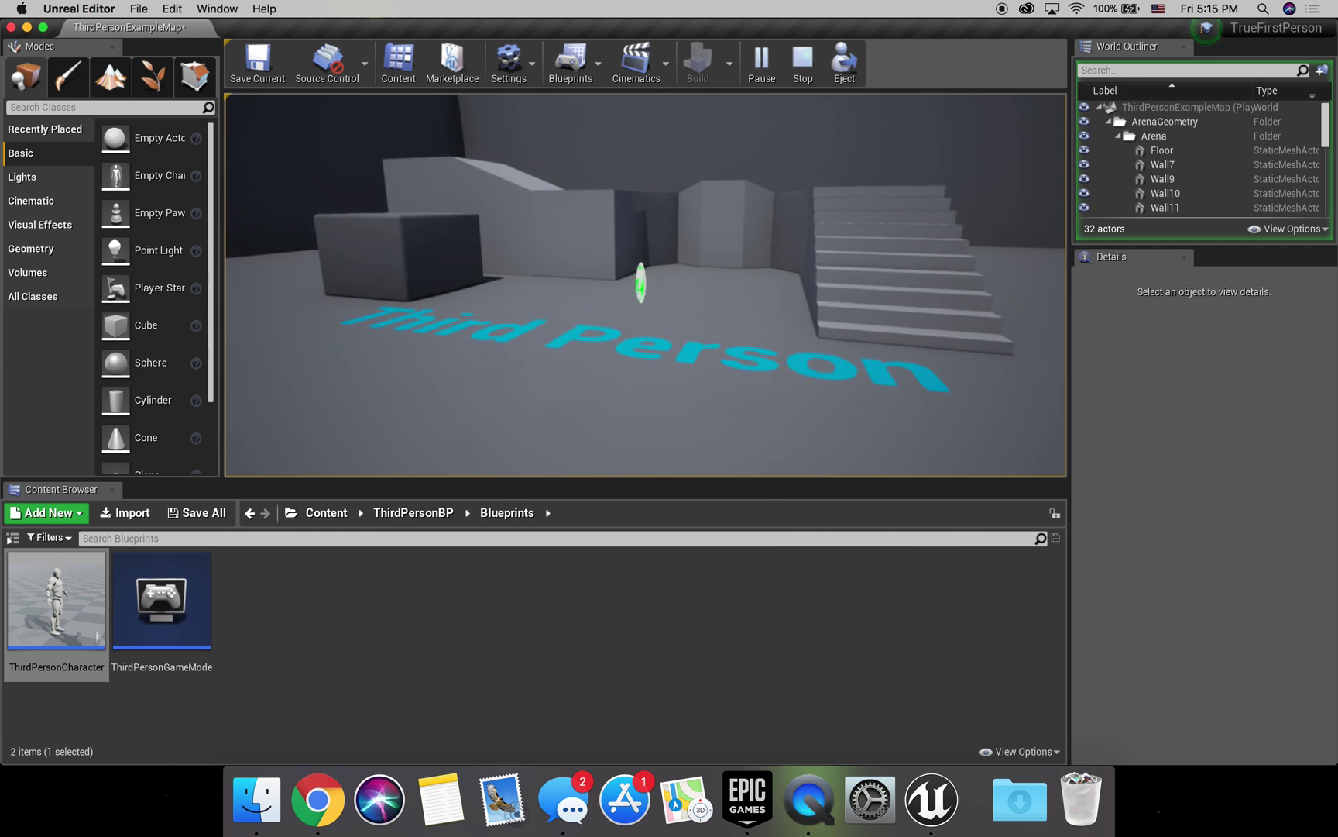
key(w)
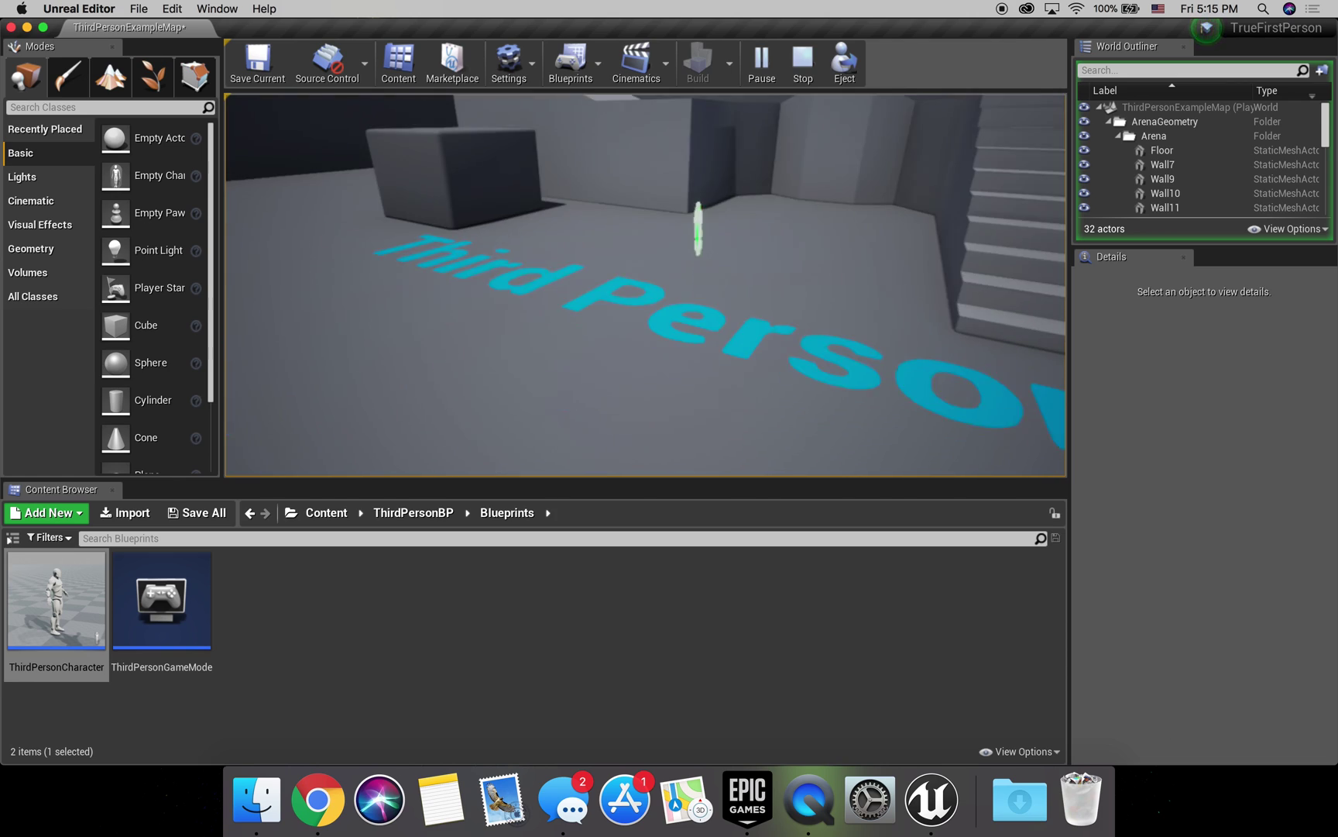
key(w)
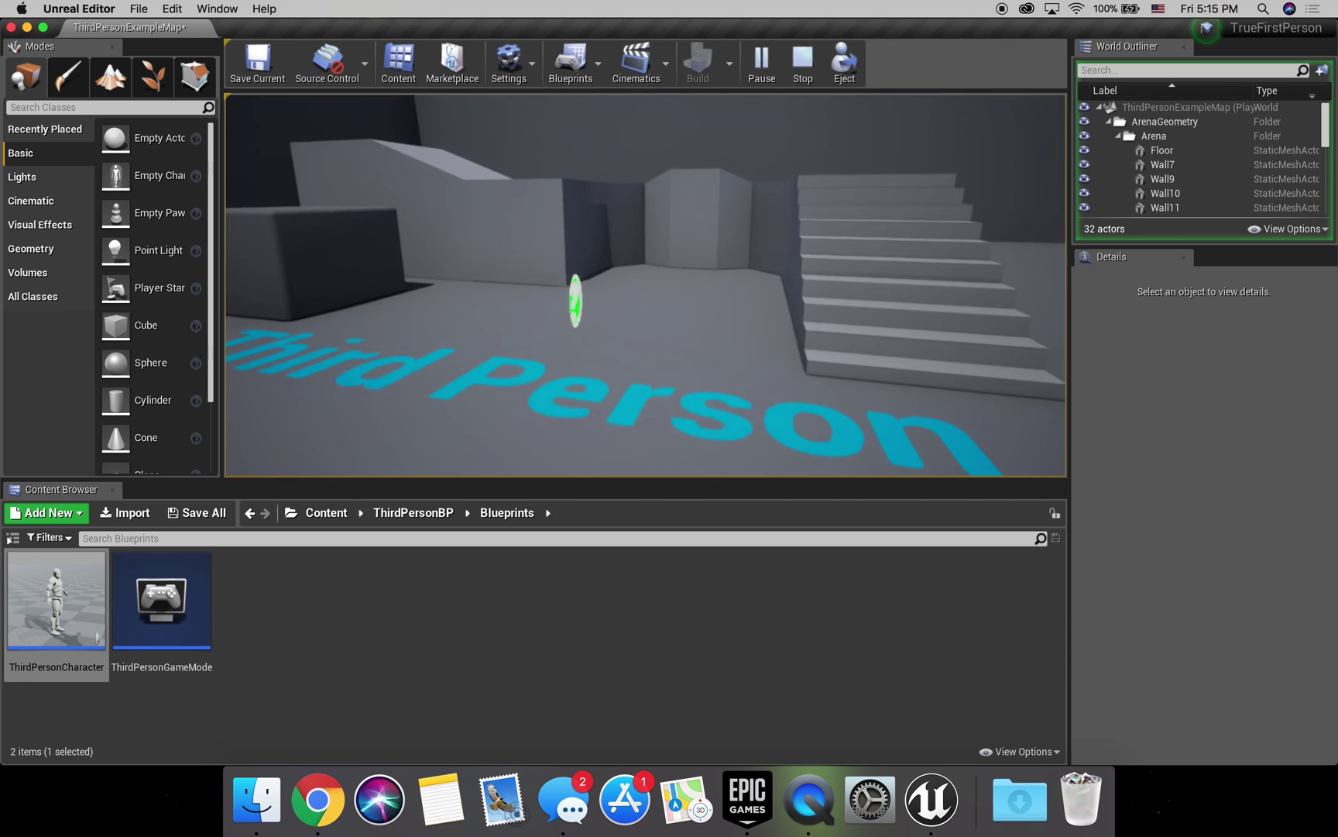